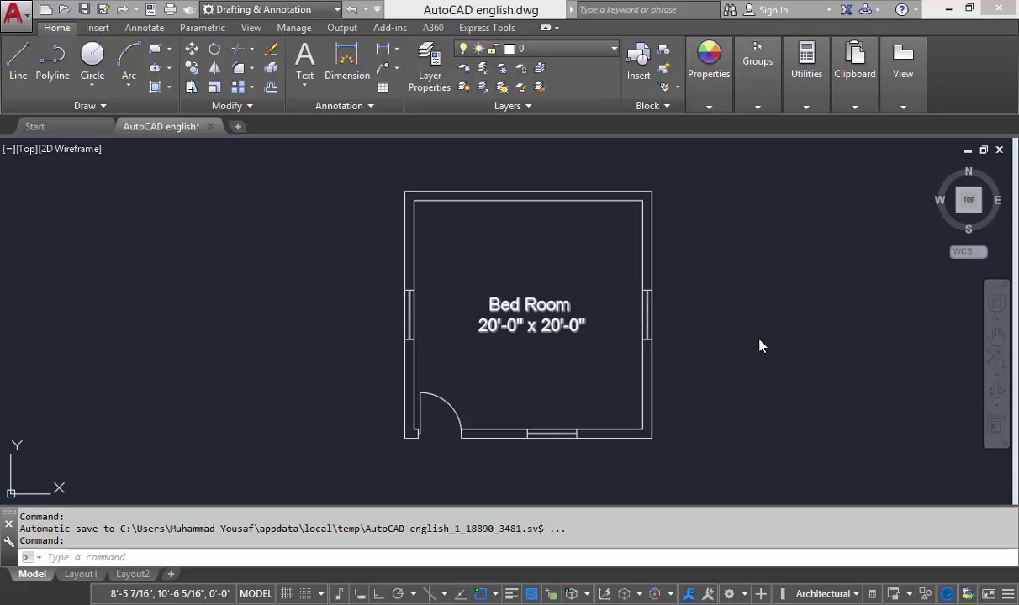
Step: Open Layer Properties Manager and create Layer1, Layer2 and Layer3 beside layer 0
scroll(656, 353, down, 1)
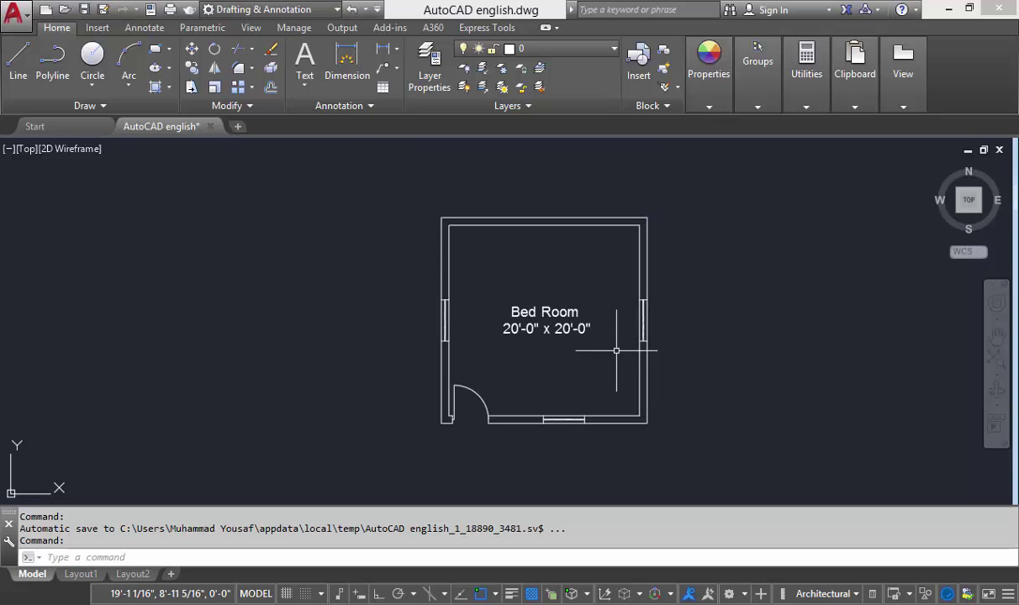
click(427, 77)
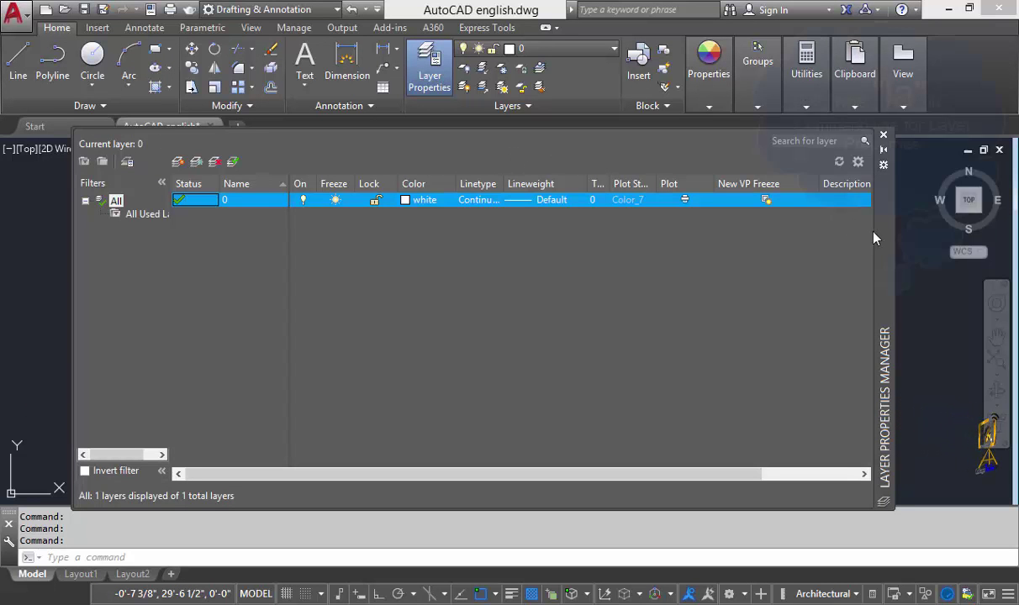
click(202, 162)
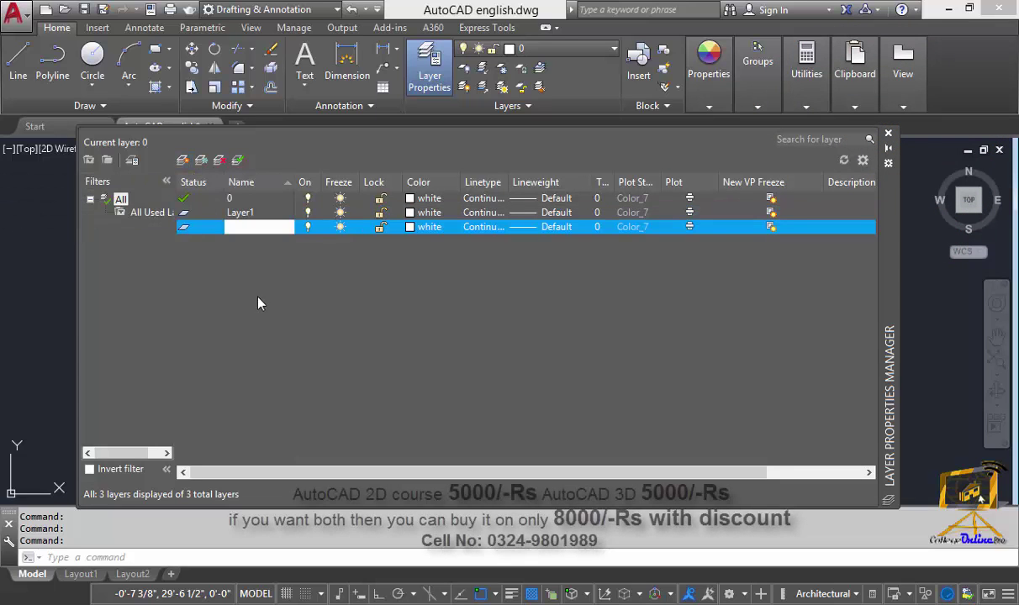
key(alt+n)
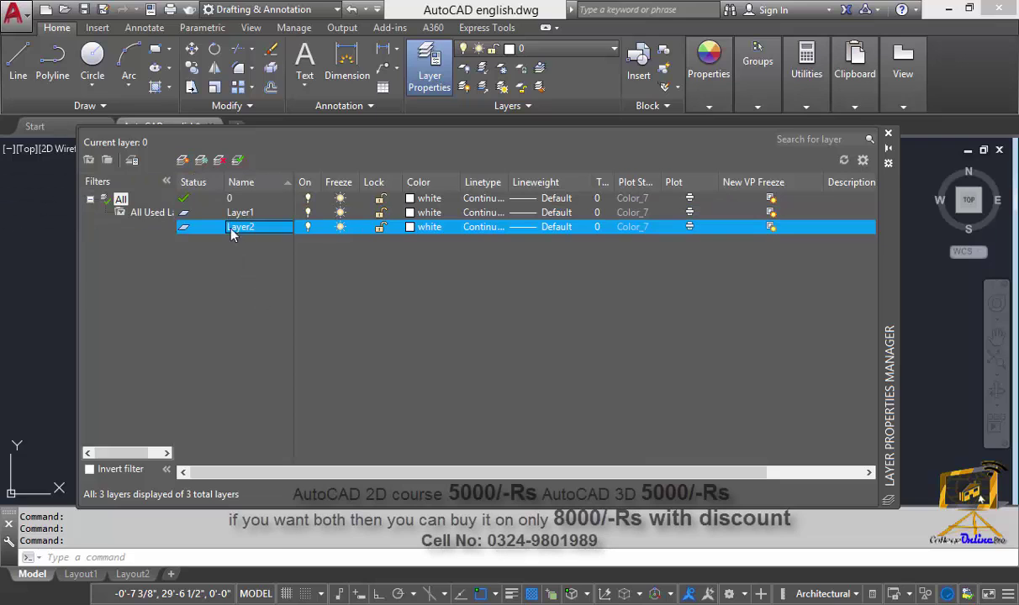
click(182, 212)
click(193, 227)
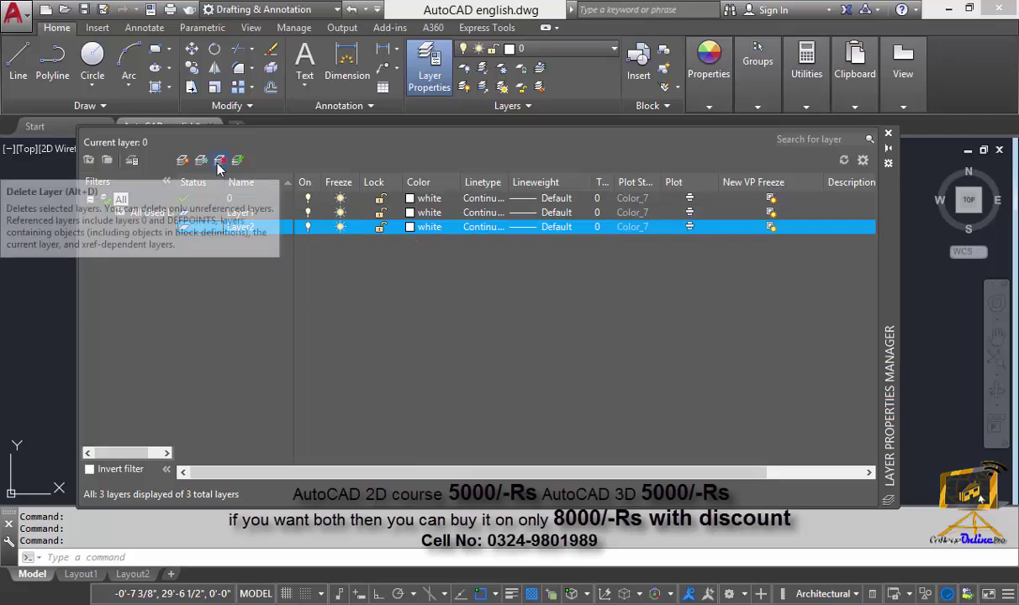
key(alt+n)
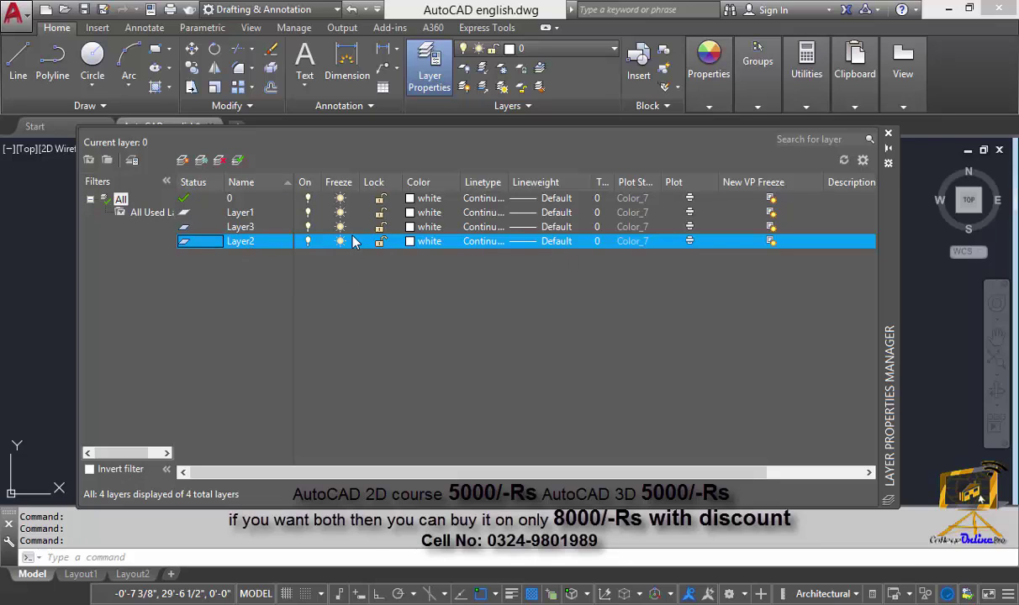
click(257, 213)
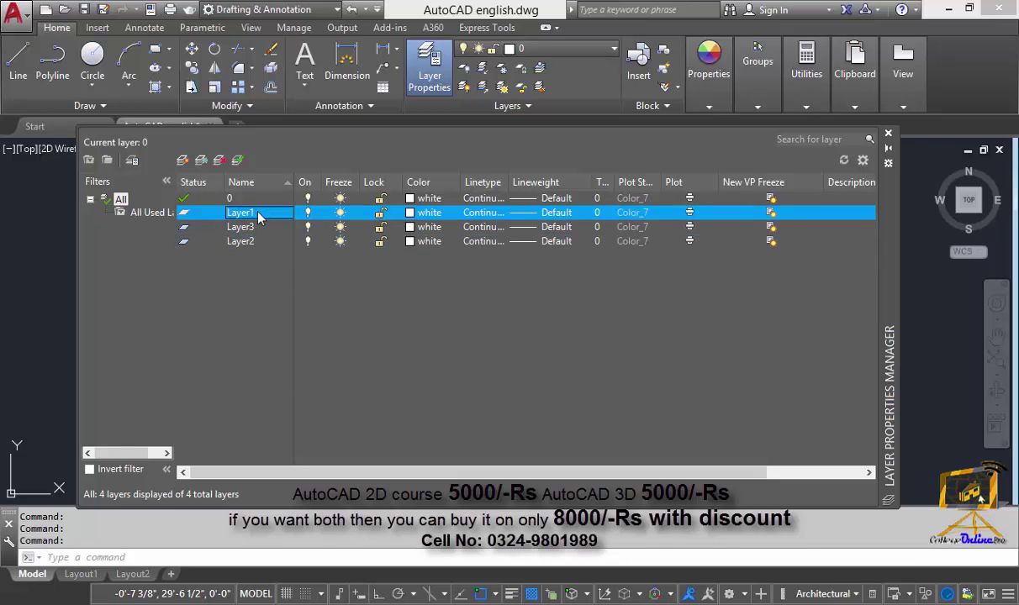
Step: Make Layer1 the current layer and rename it to wall
double_click(258, 215)
click(257, 215)
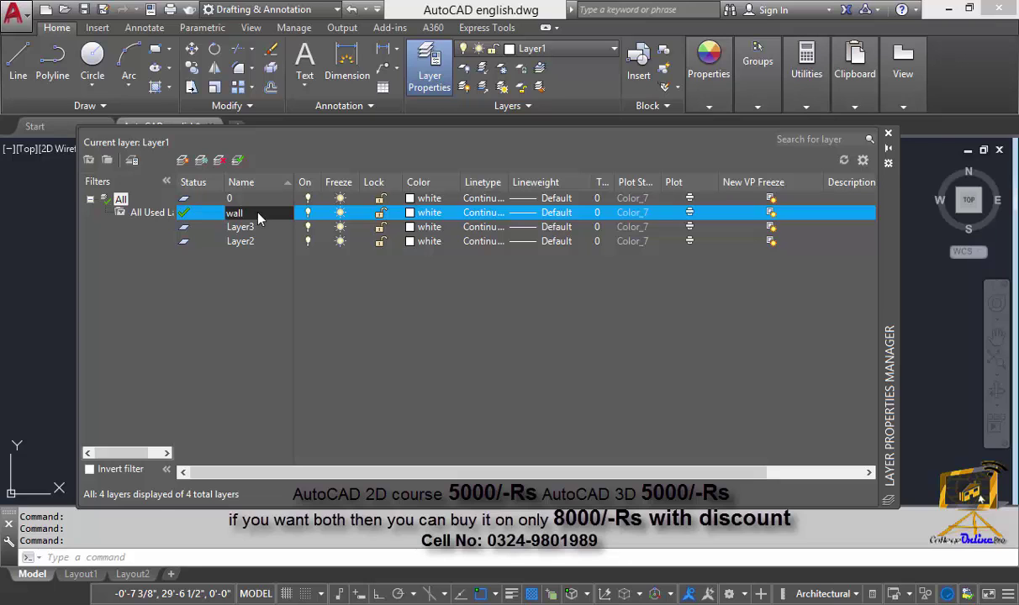
key(Return)
Step: Rename Layer3 to door and Layer2 to window
double_click(262, 227)
right_click(246, 225)
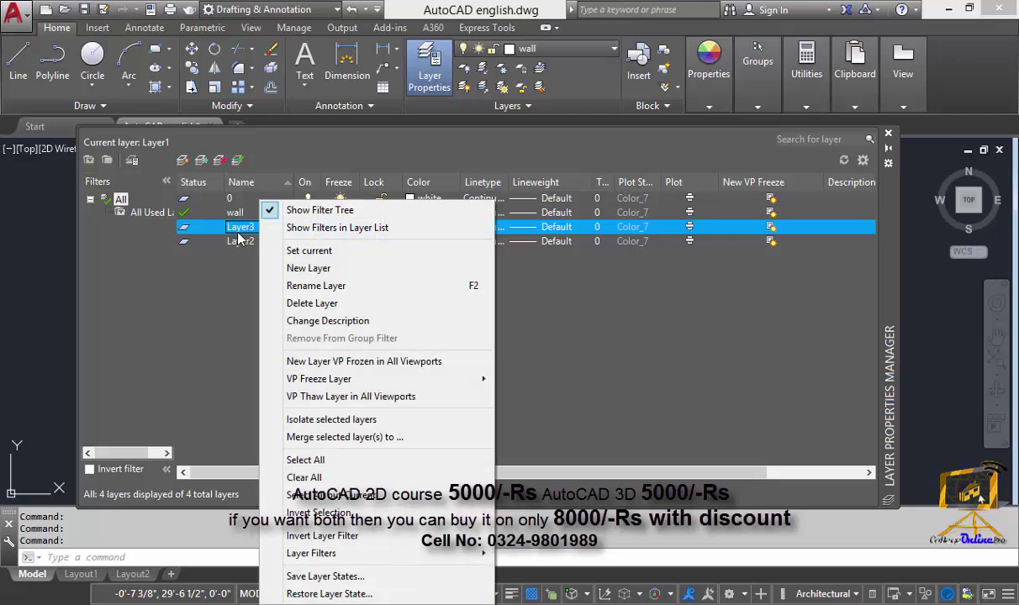
click(241, 240)
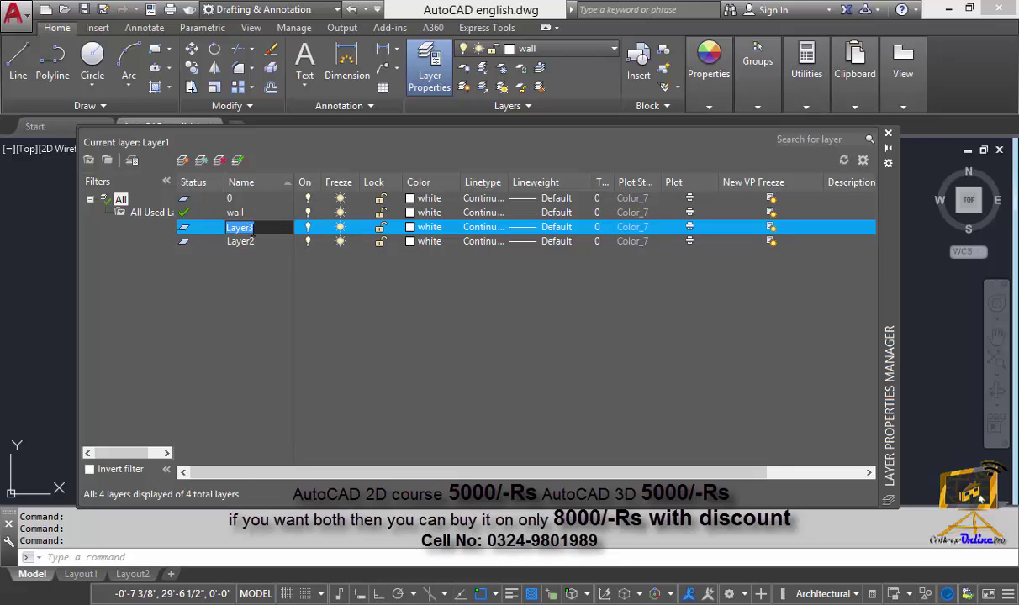
text(door)
key(ctrl+a)
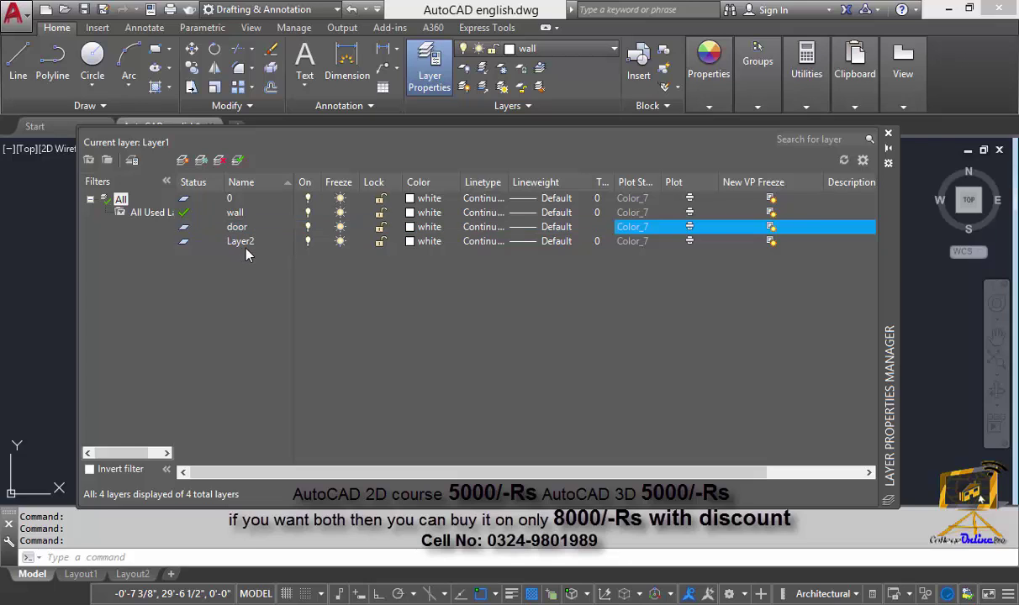
double_click(258, 243)
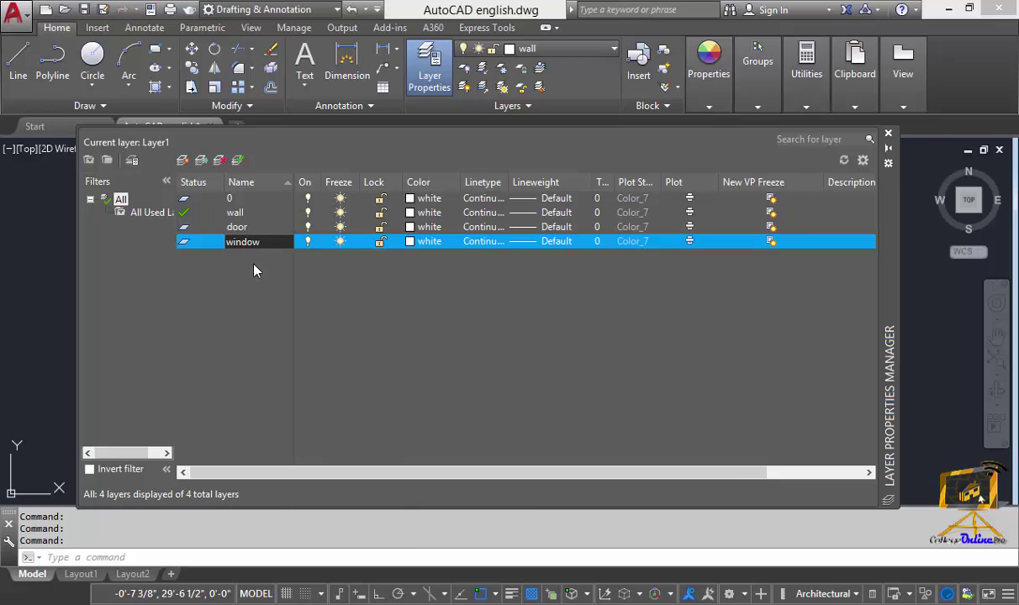
key(Return)
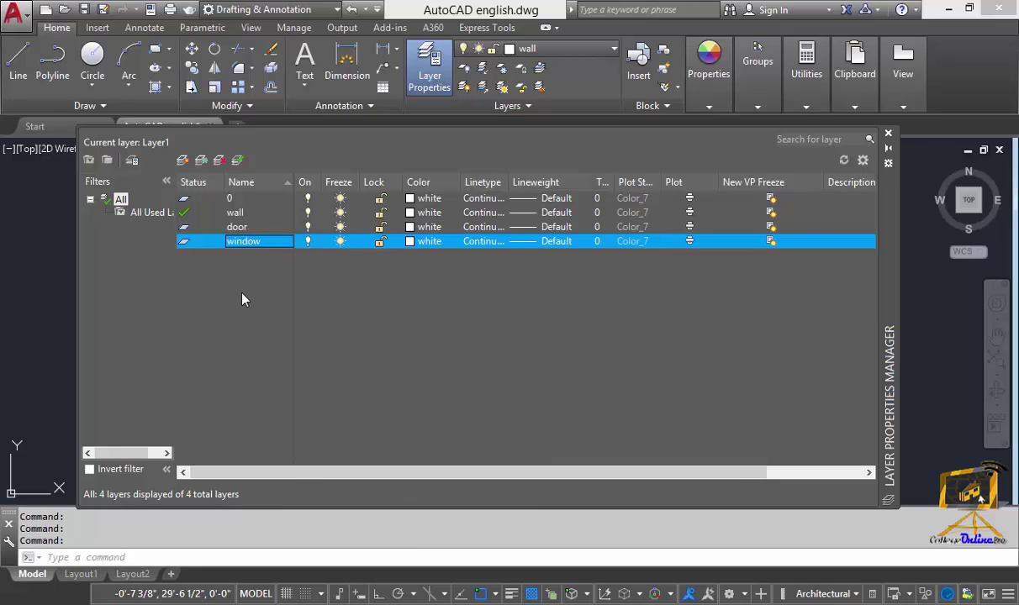
click(229, 212)
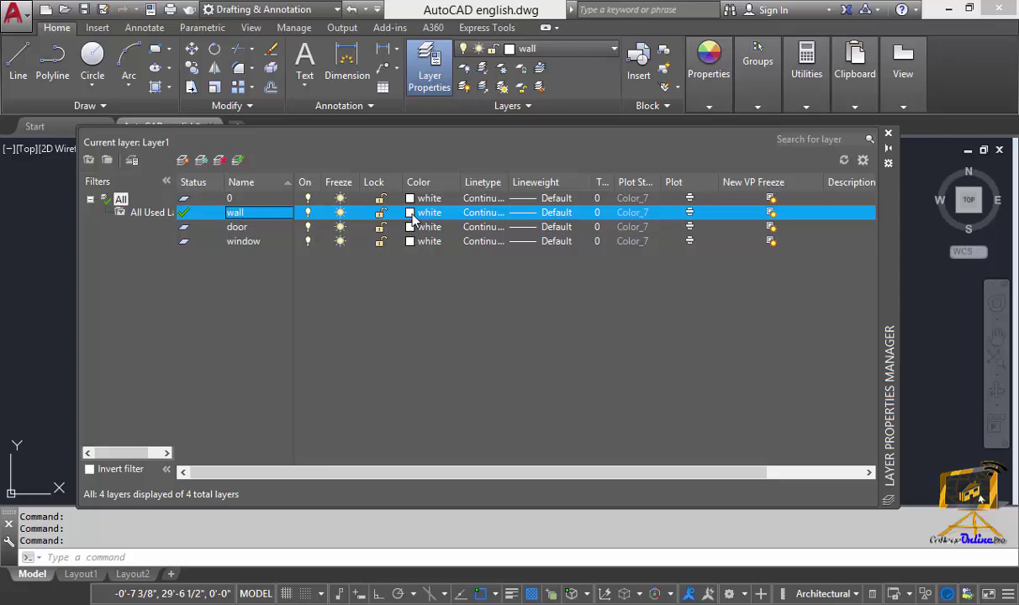
Step: Set the wall layer colour to red, door to green and window to blue
click(416, 213)
click(300, 266)
click(388, 356)
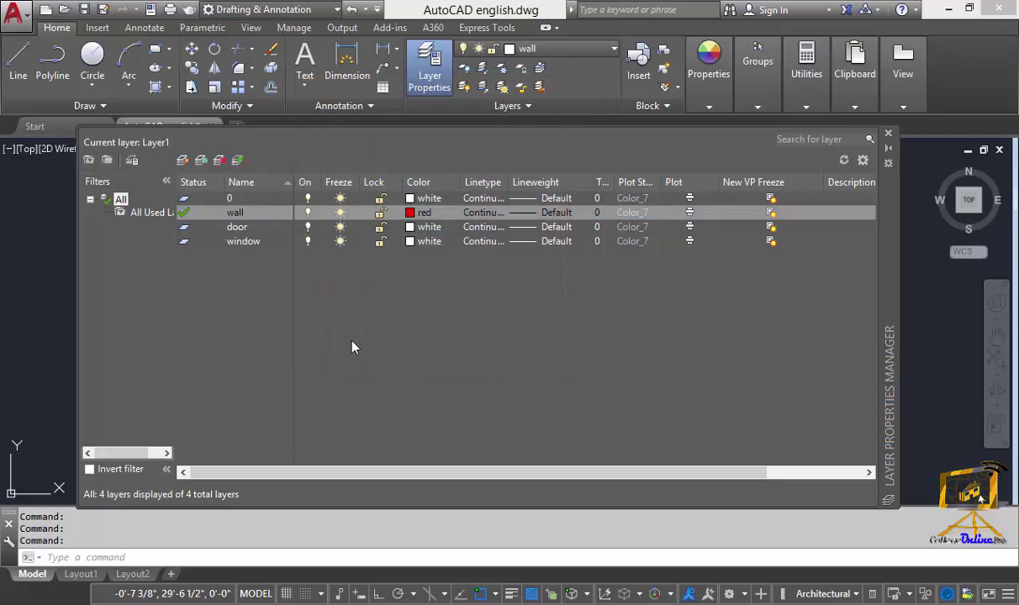
click(411, 229)
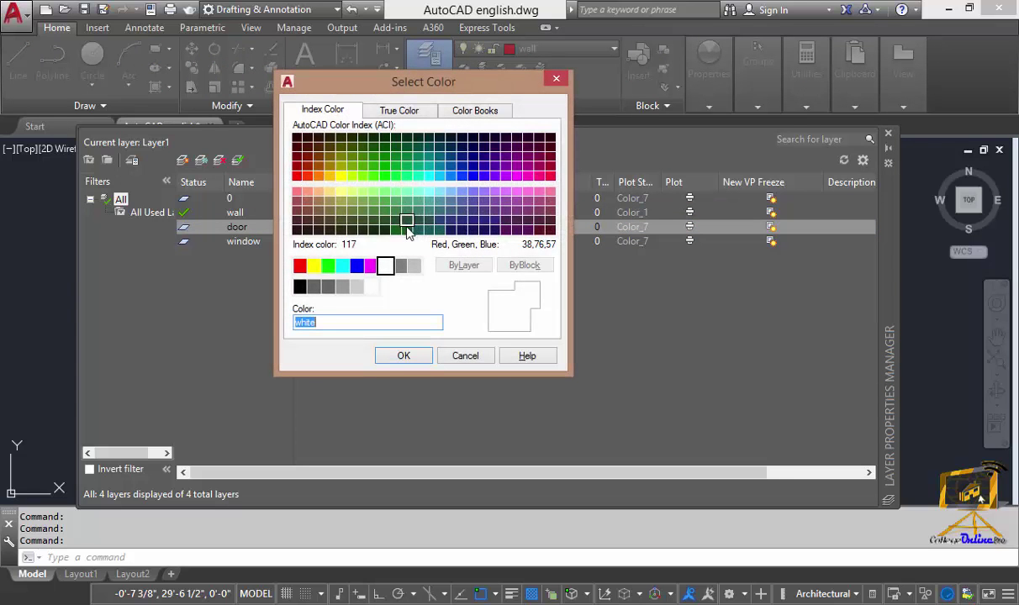
click(328, 266)
click(400, 357)
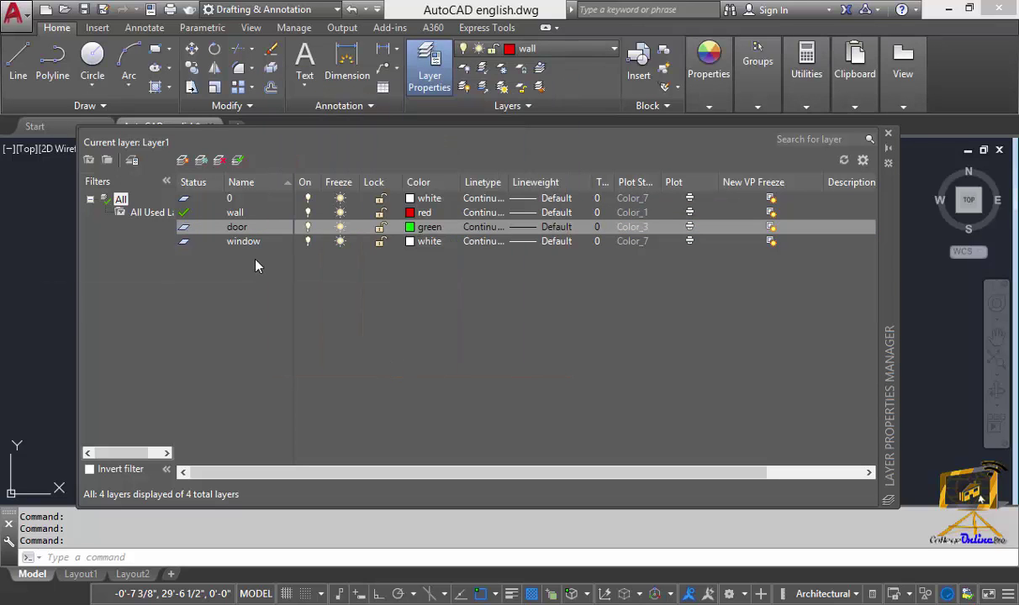
click(424, 241)
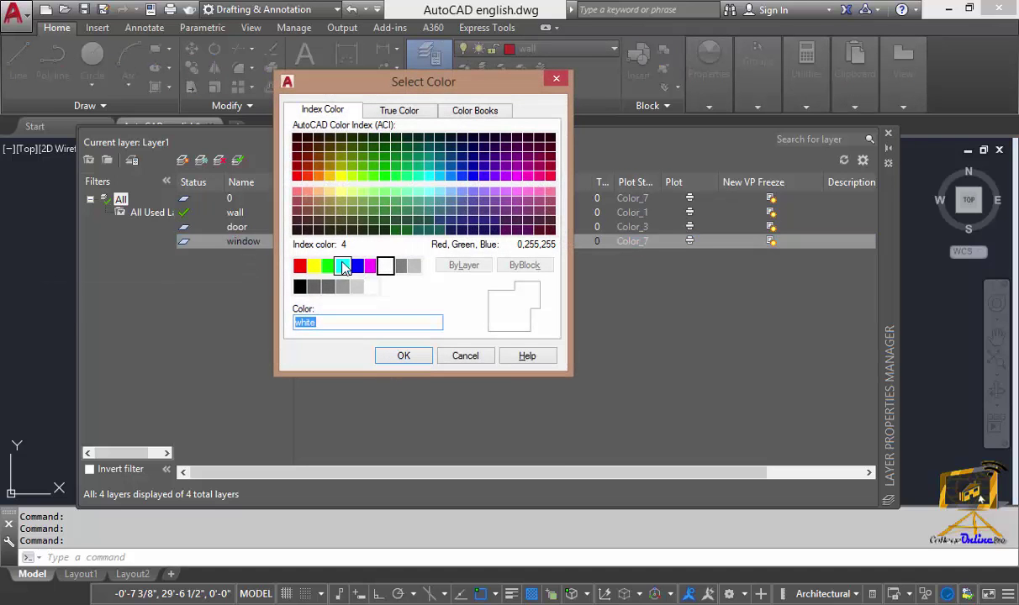
click(357, 266)
click(402, 356)
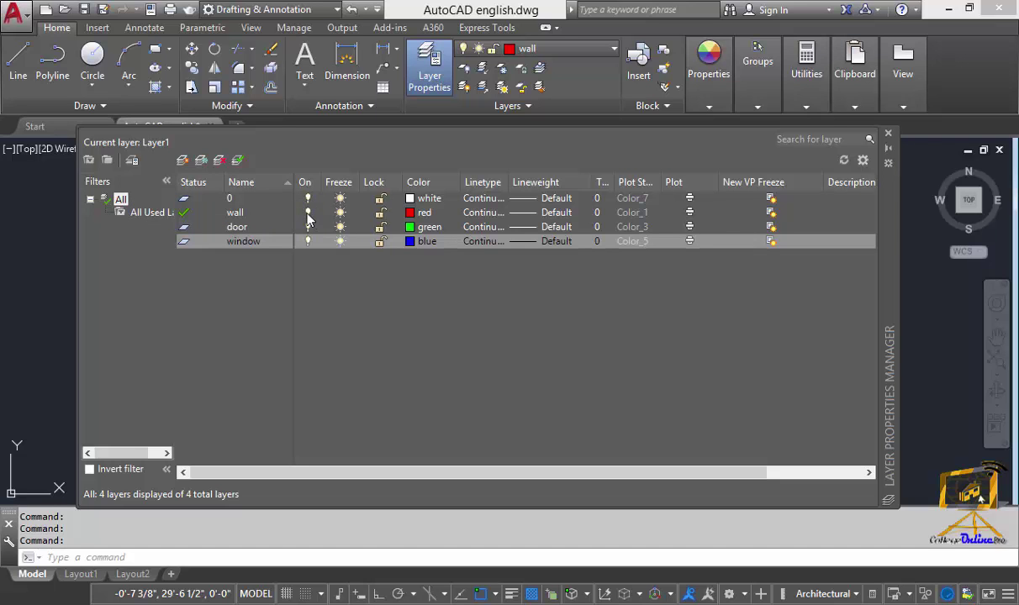
Step: Turn the current wall layer off, accepting the warning, then back on
click(308, 215)
click(349, 281)
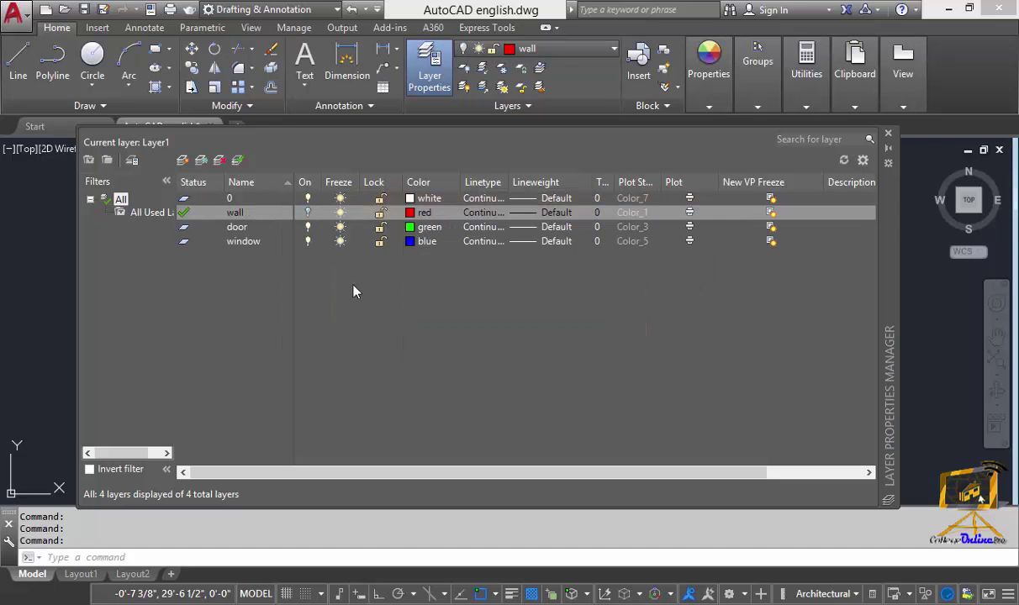
click(308, 215)
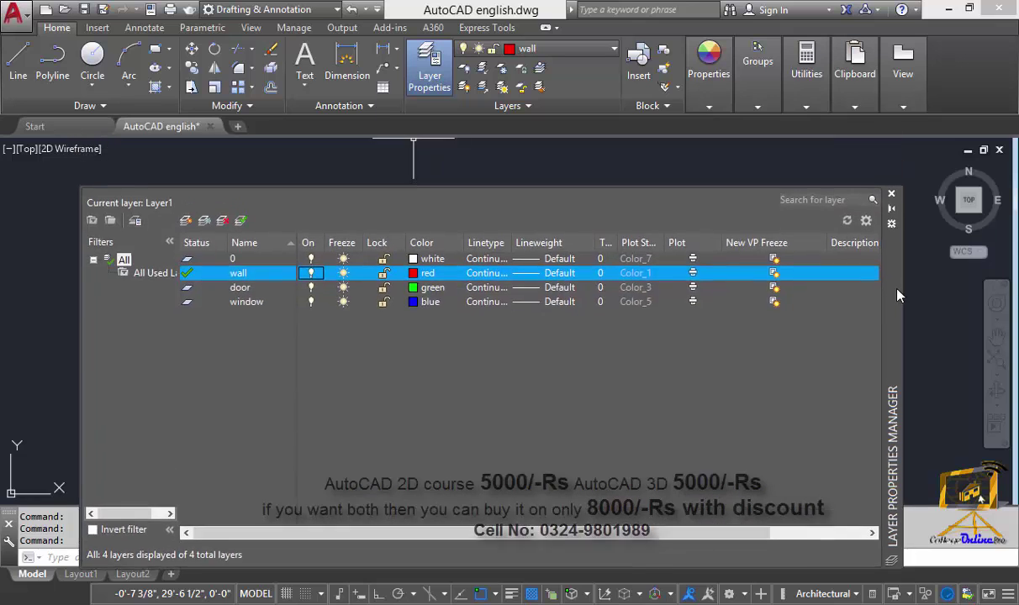
Step: Close the layer manager and select the right, left and bottom windows
click(126, 180)
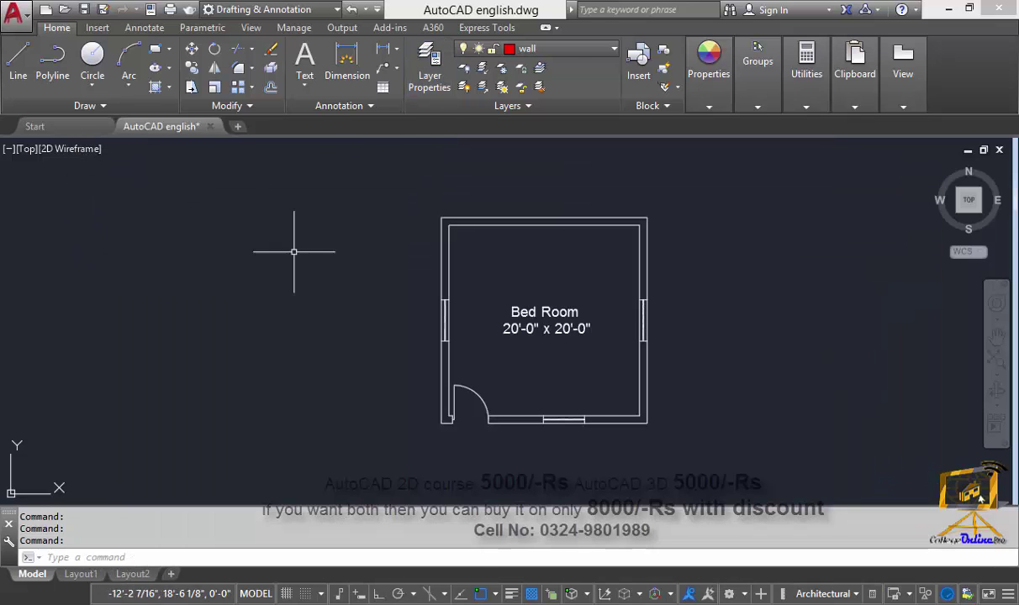
scroll(648, 375, up, 2)
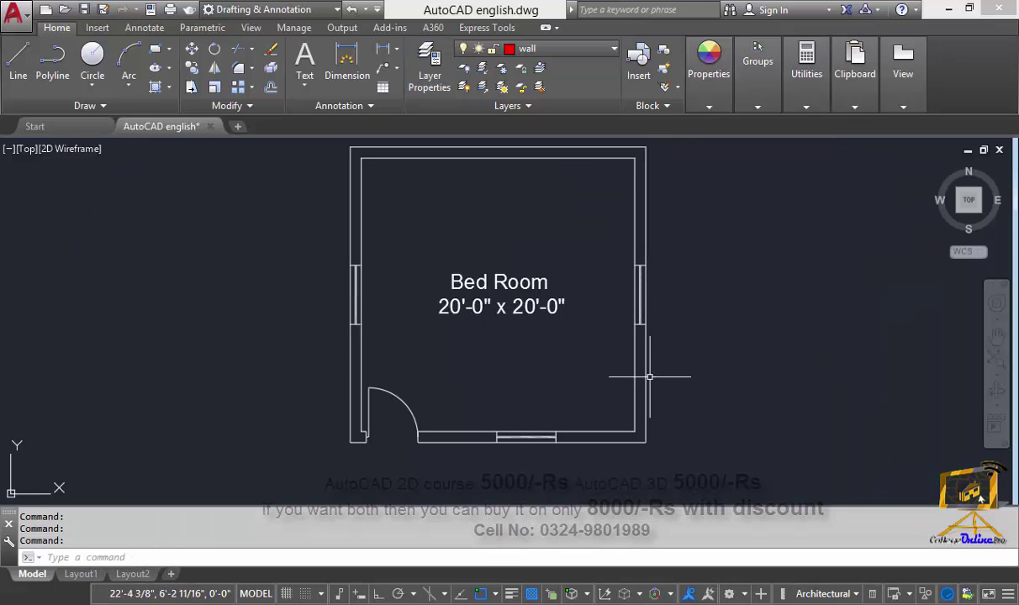
click(648, 294)
click(373, 298)
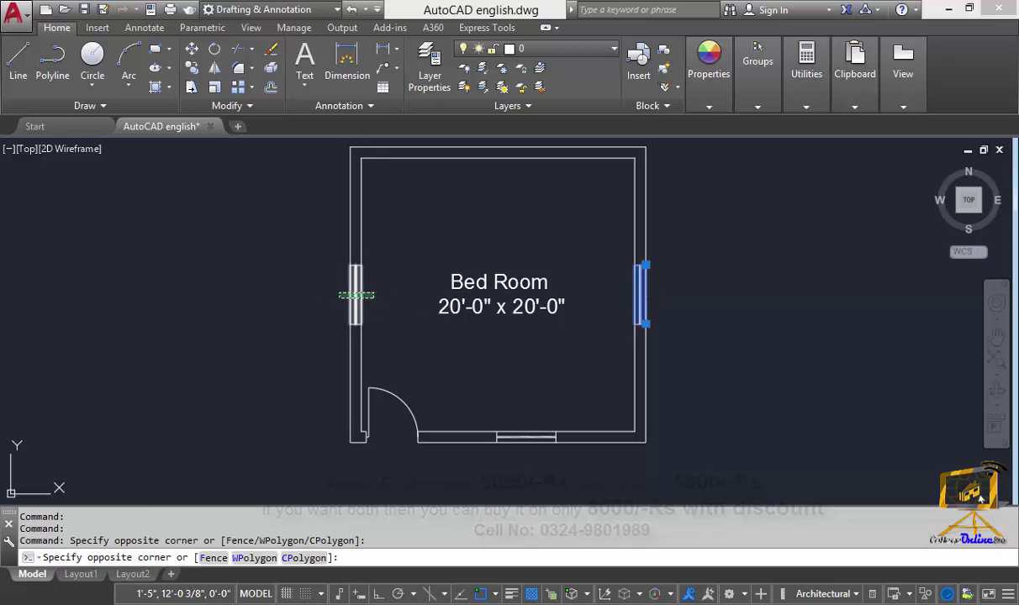
click(319, 248)
click(530, 382)
click(458, 475)
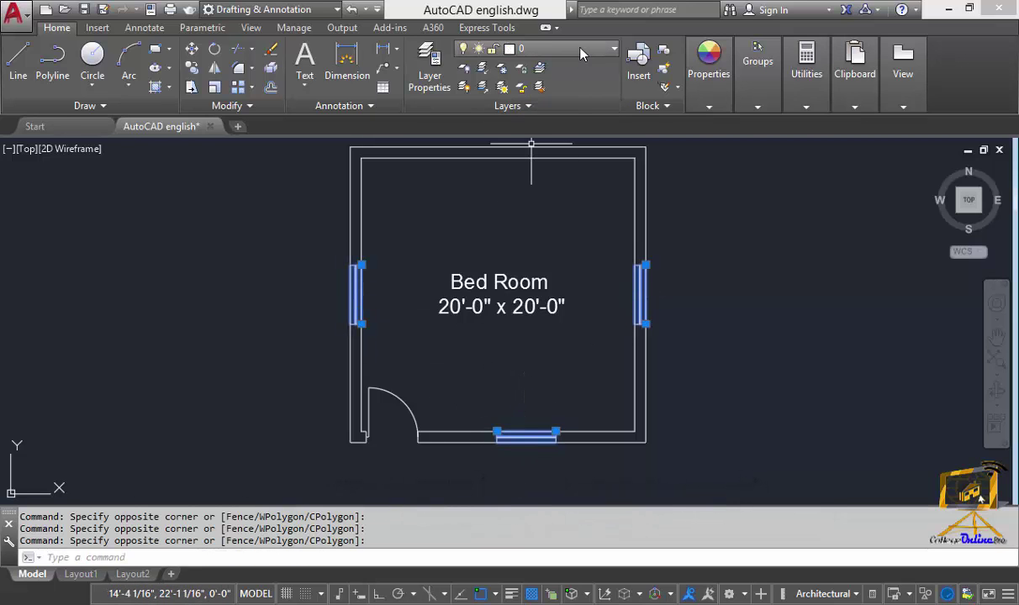
Step: Assign the selected windows to the window layer and turn that layer off
click(548, 47)
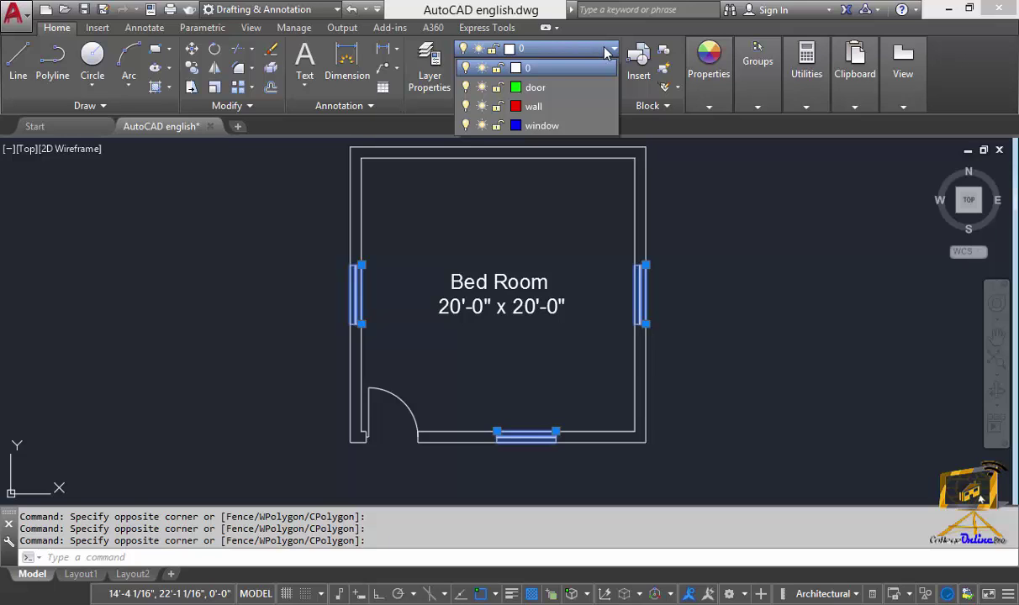
click(601, 52)
click(595, 51)
click(551, 126)
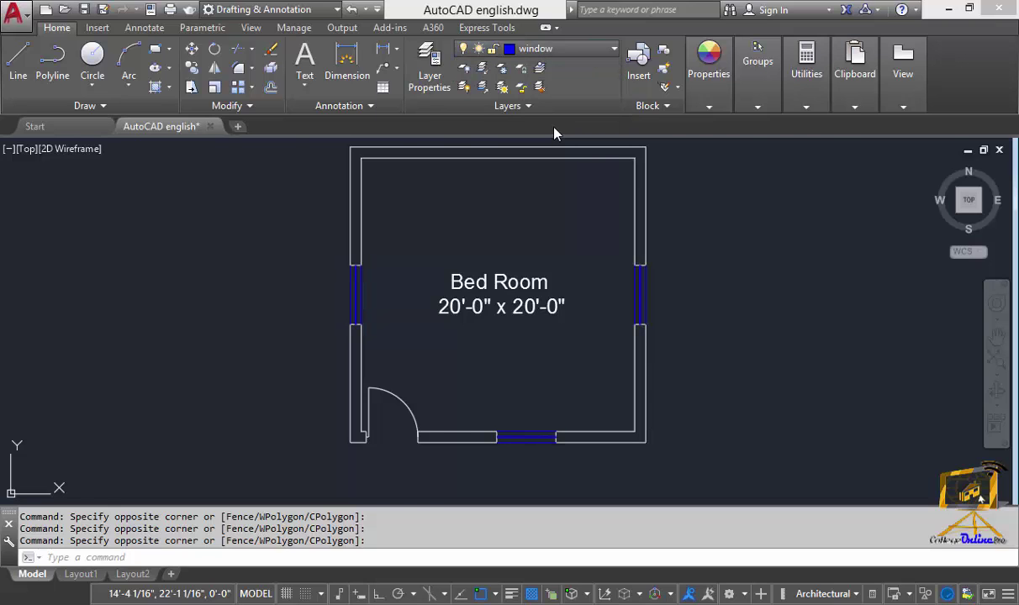
drag(553, 133, 336, 450)
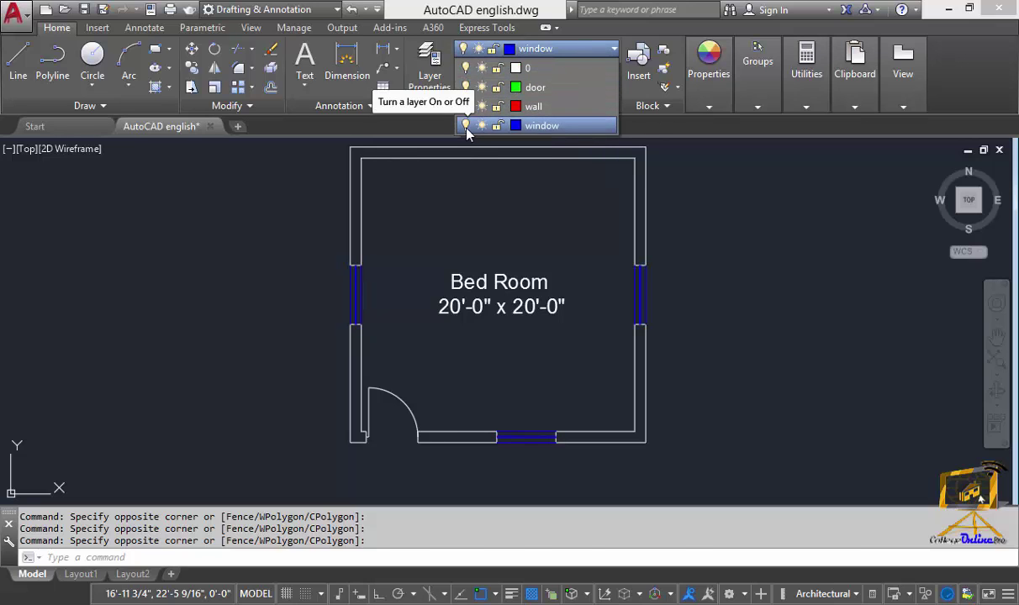
click(465, 126)
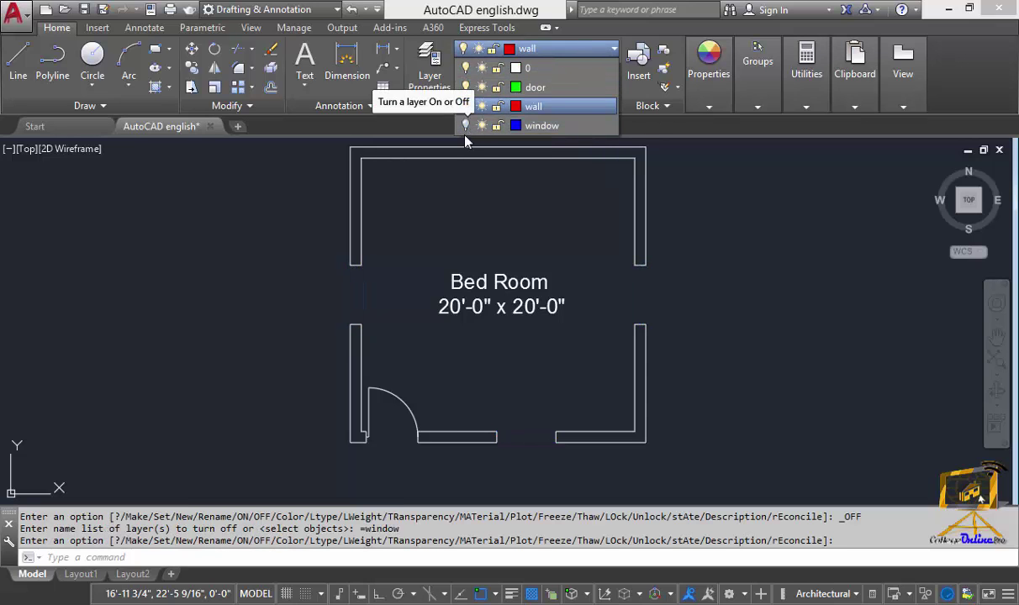
Step: Move the door swing onto the door layer, turn it off, and reopen Layer Properties
click(408, 462)
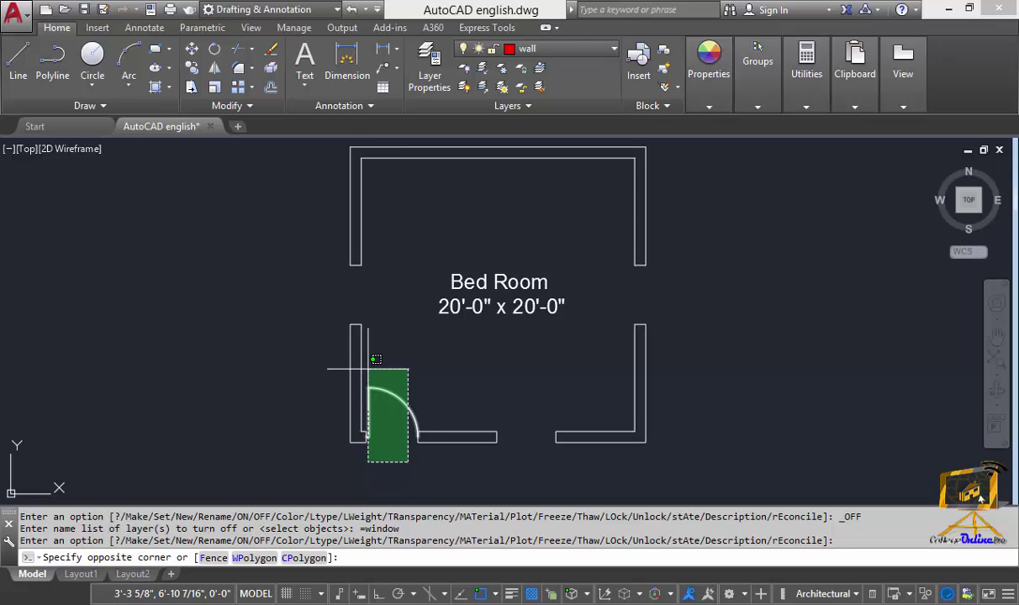
click(352, 357)
click(555, 48)
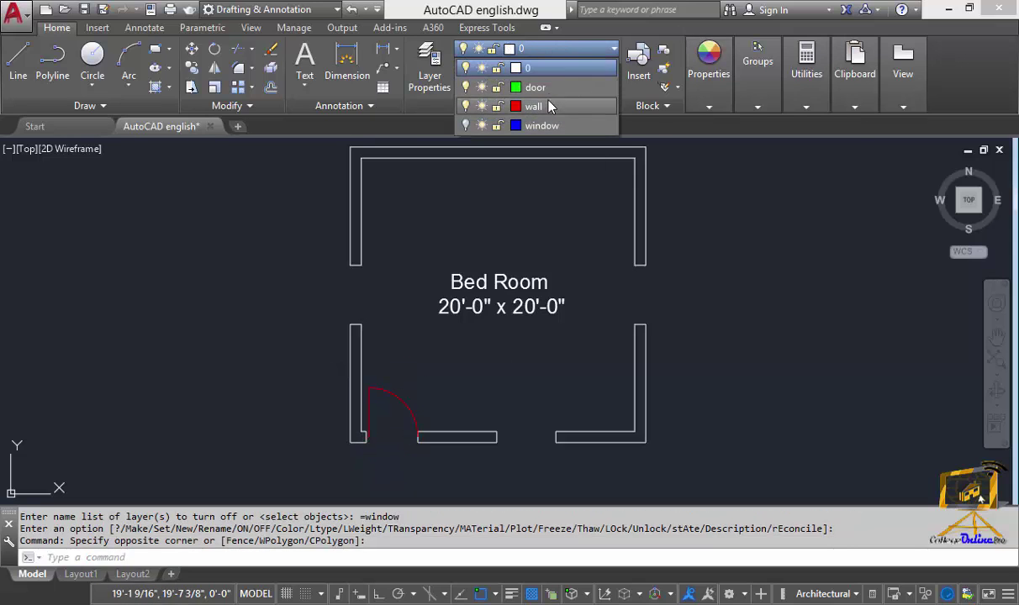
click(522, 68)
click(549, 48)
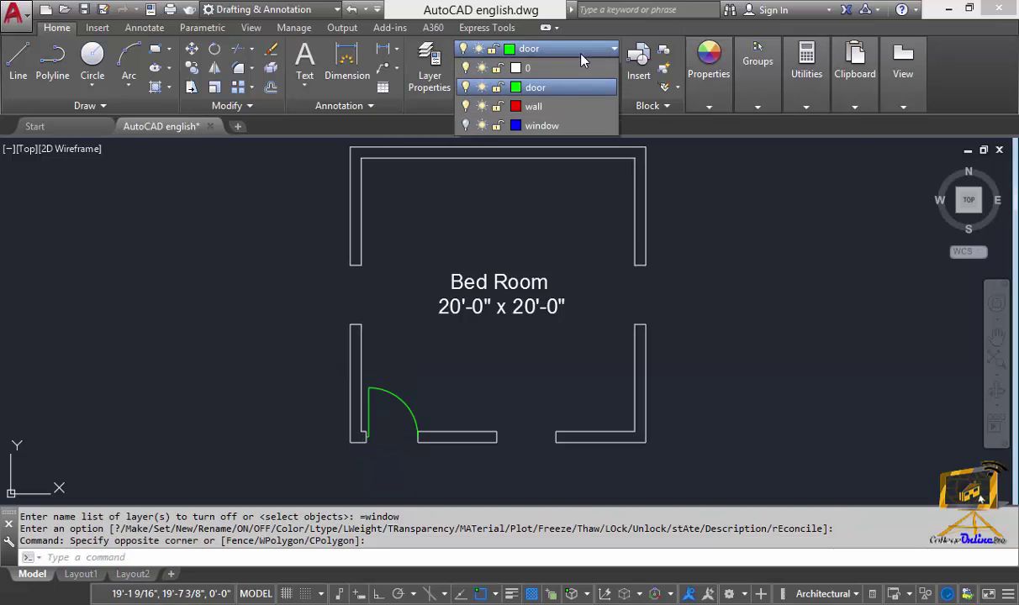
click(466, 89)
click(451, 381)
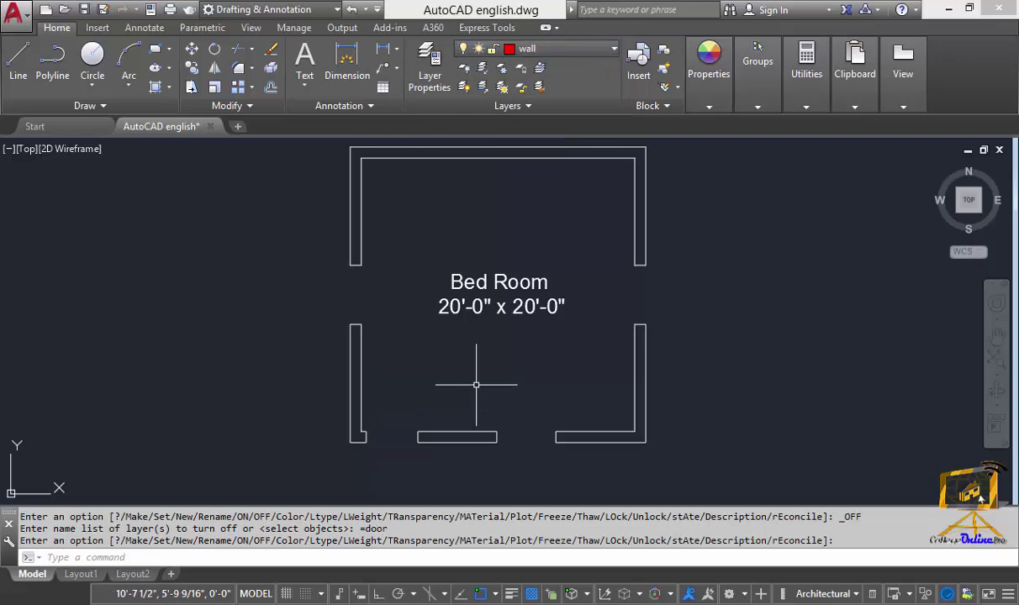
click(430, 67)
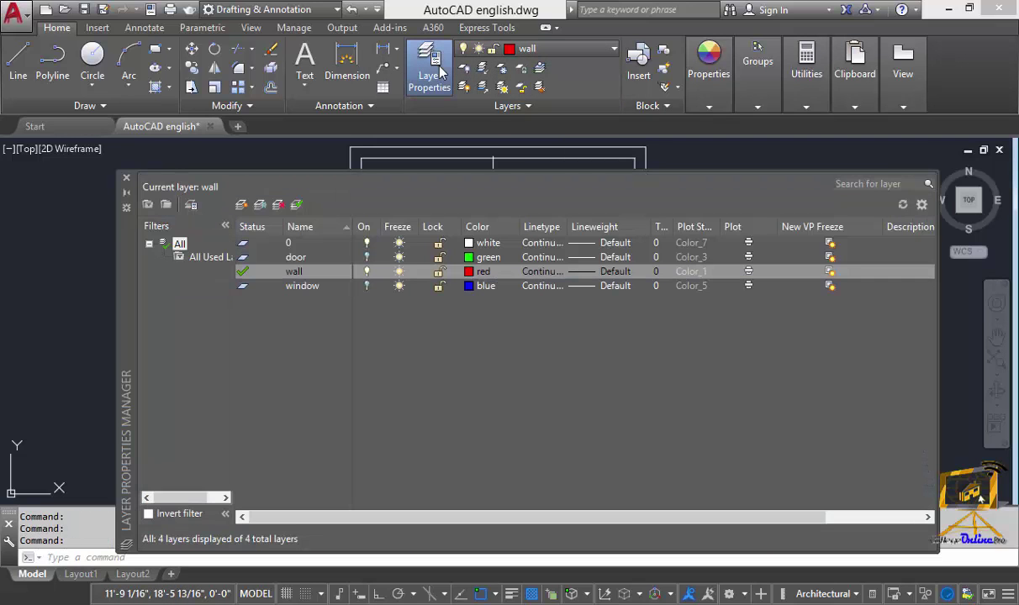
Step: Add a layer named Text with colour index 103 and close the layer manager
click(241, 206)
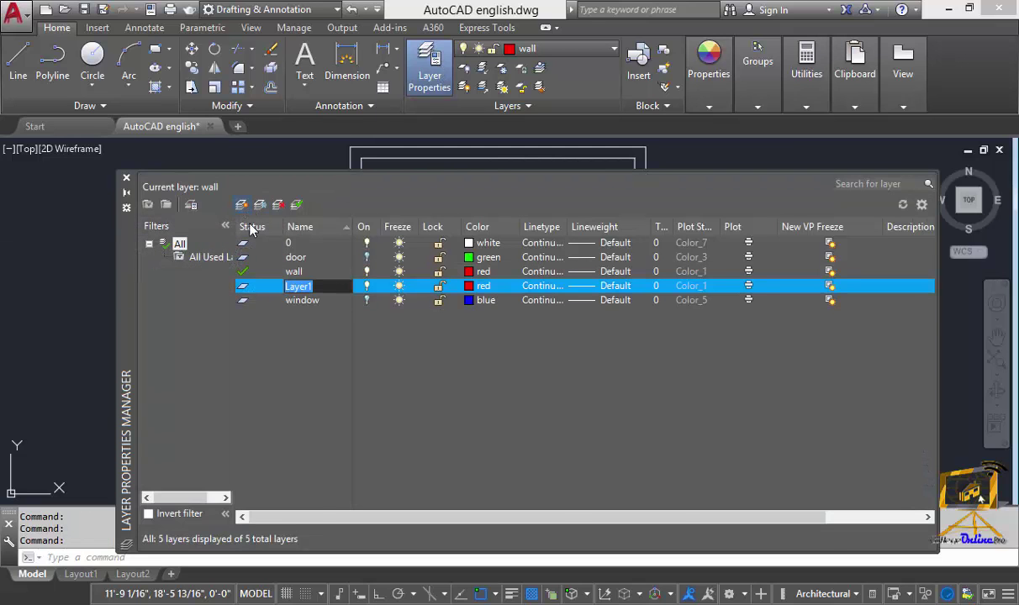
text(Text)
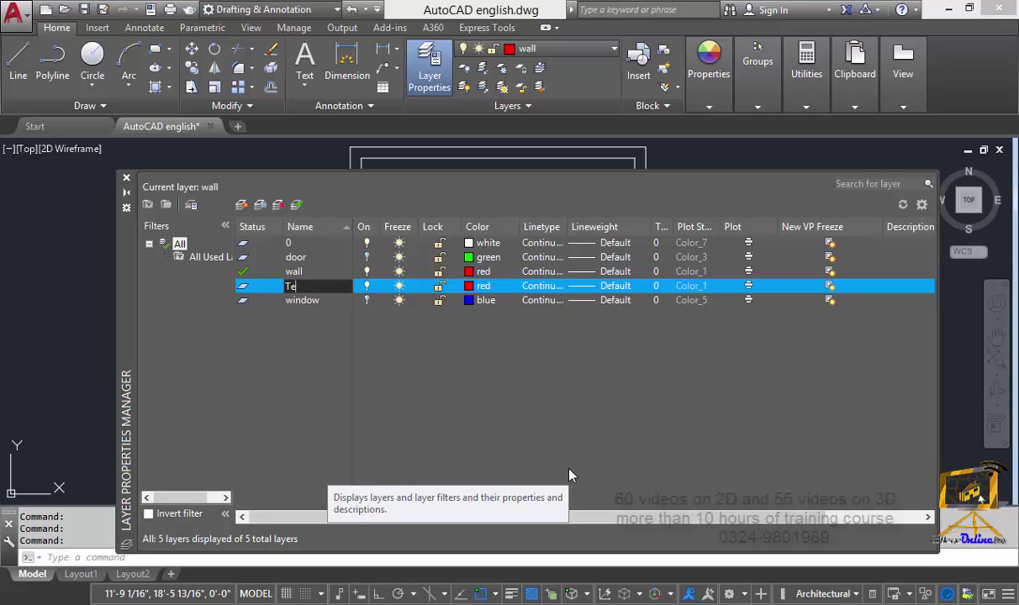
click(462, 286)
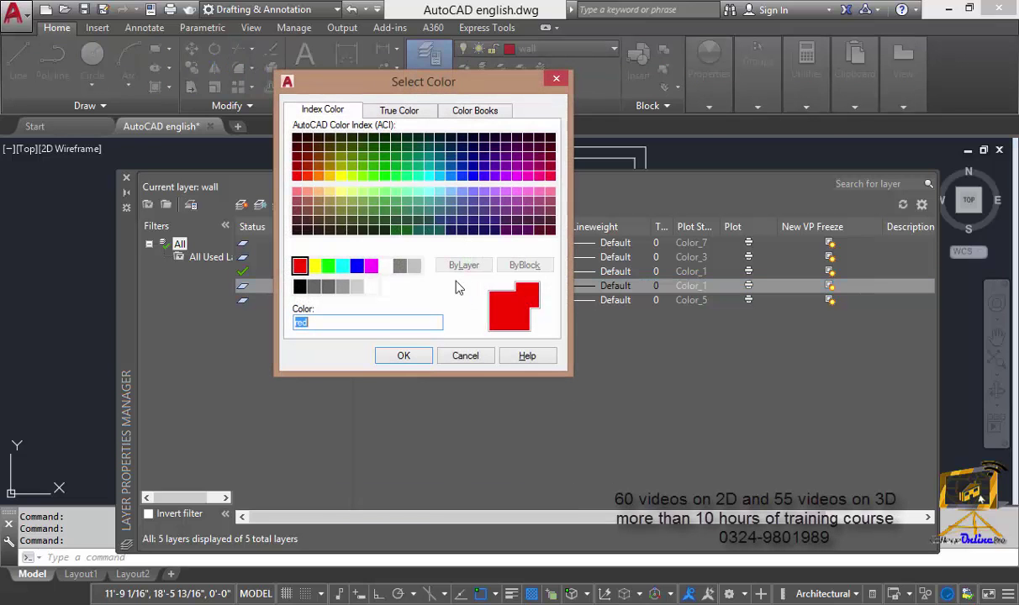
click(395, 201)
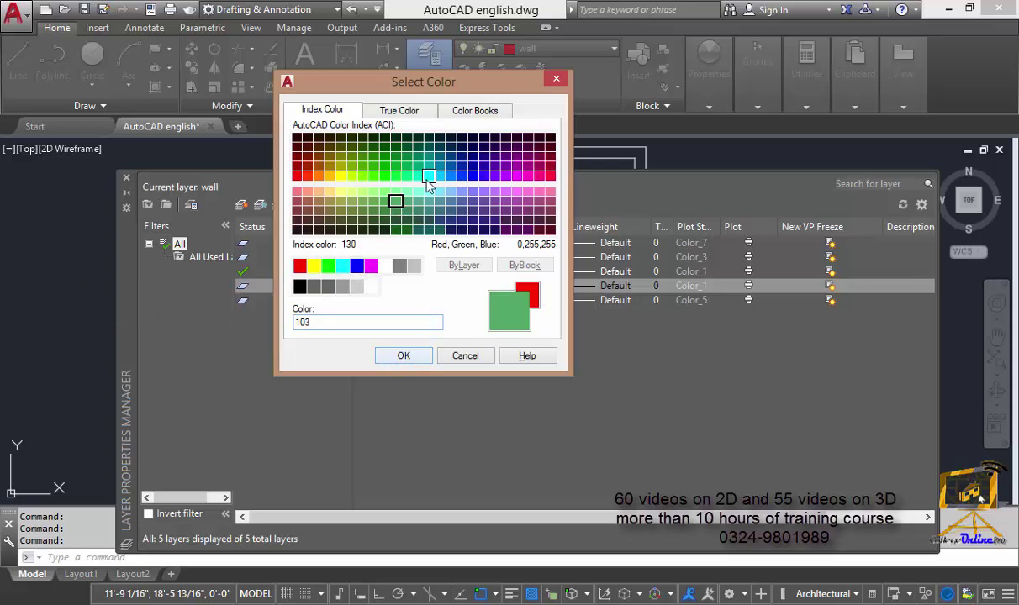
click(420, 357)
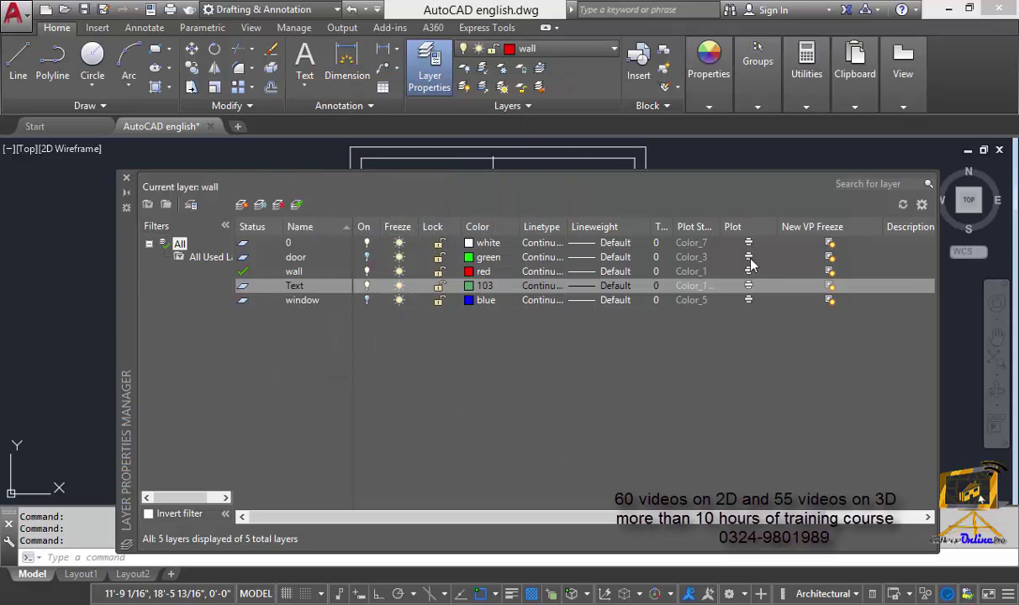
click(126, 177)
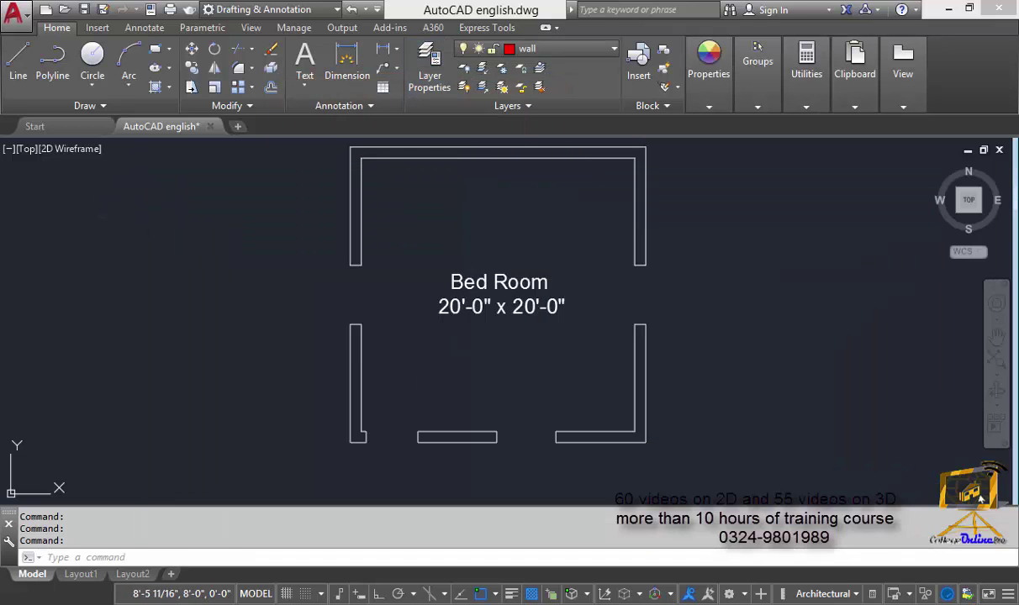
Step: Move the Bed Room text onto the Text layer and turn that layer off
click(499, 282)
click(473, 232)
click(540, 49)
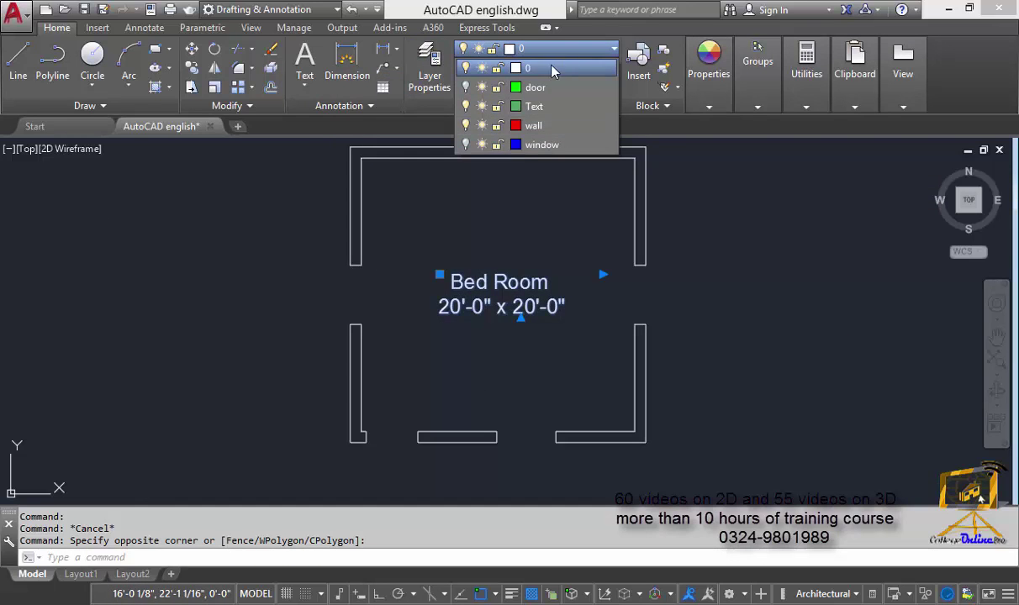
click(546, 107)
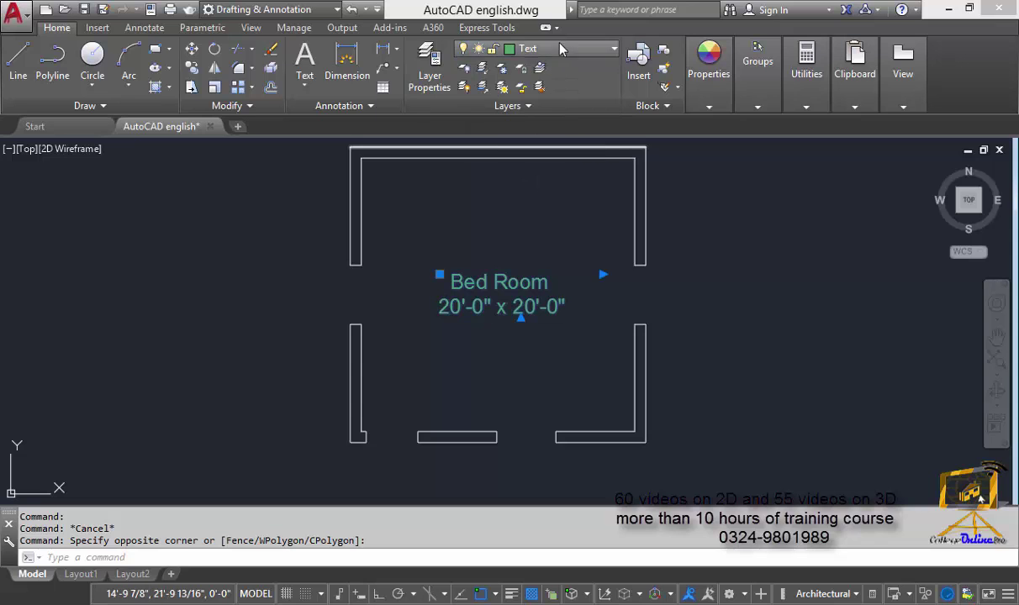
click(538, 48)
click(466, 103)
click(186, 305)
key(Escape)
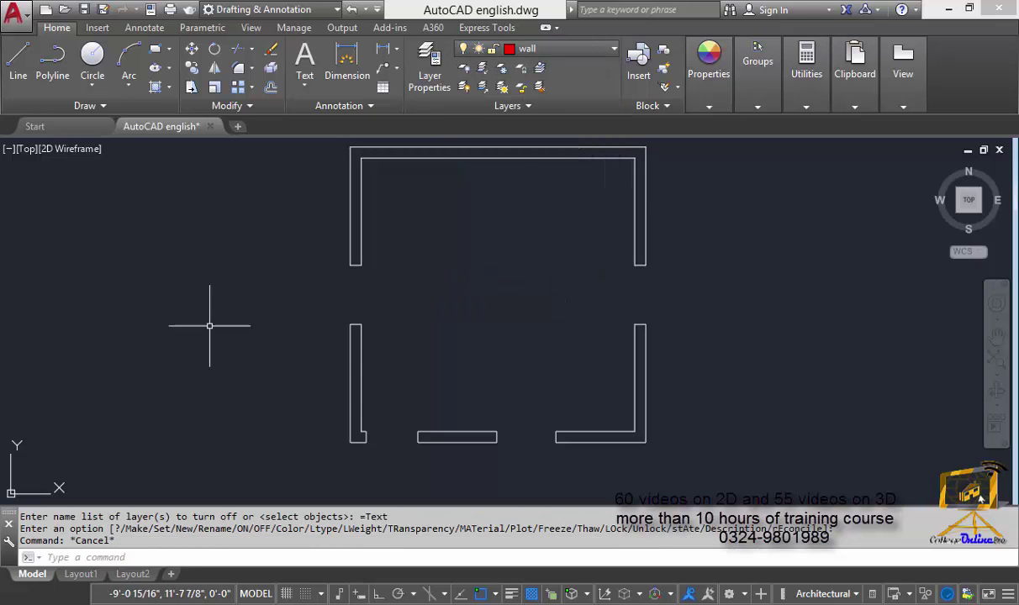
Step: Window-select all the walls and move them onto the wall layer
click(497, 367)
click(764, 477)
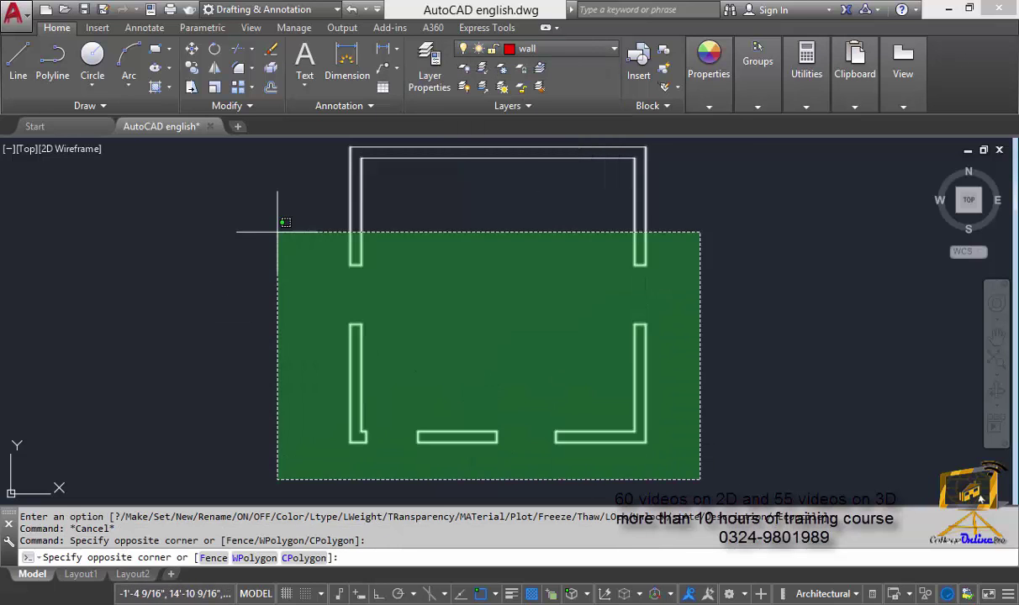
scroll(252, 269, down, 2)
click(282, 182)
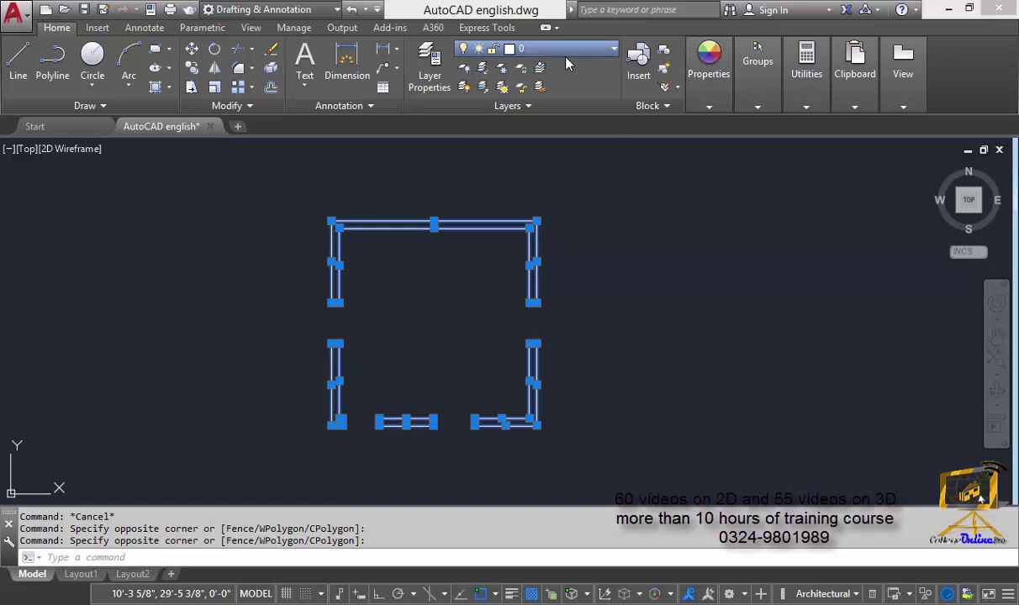
click(538, 51)
click(548, 125)
click(554, 126)
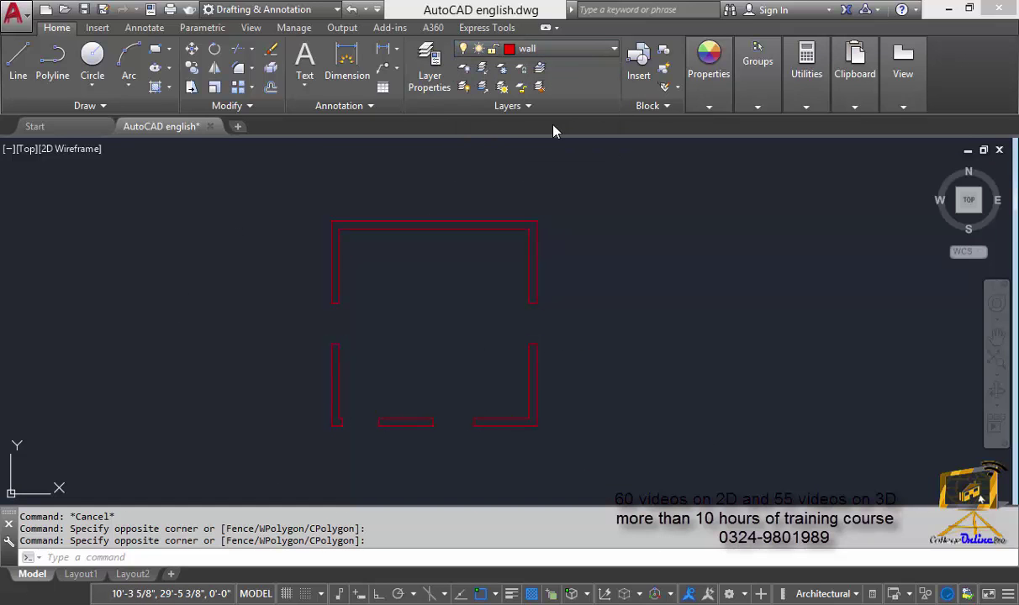
key(Escape)
Step: Turn the door, Text and window layers back on
click(579, 49)
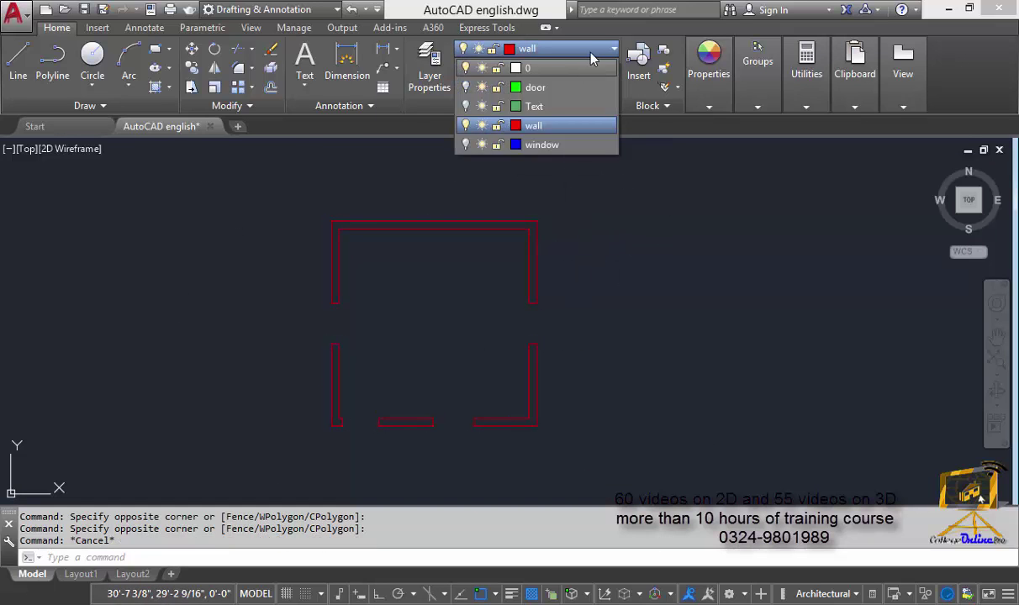
click(467, 88)
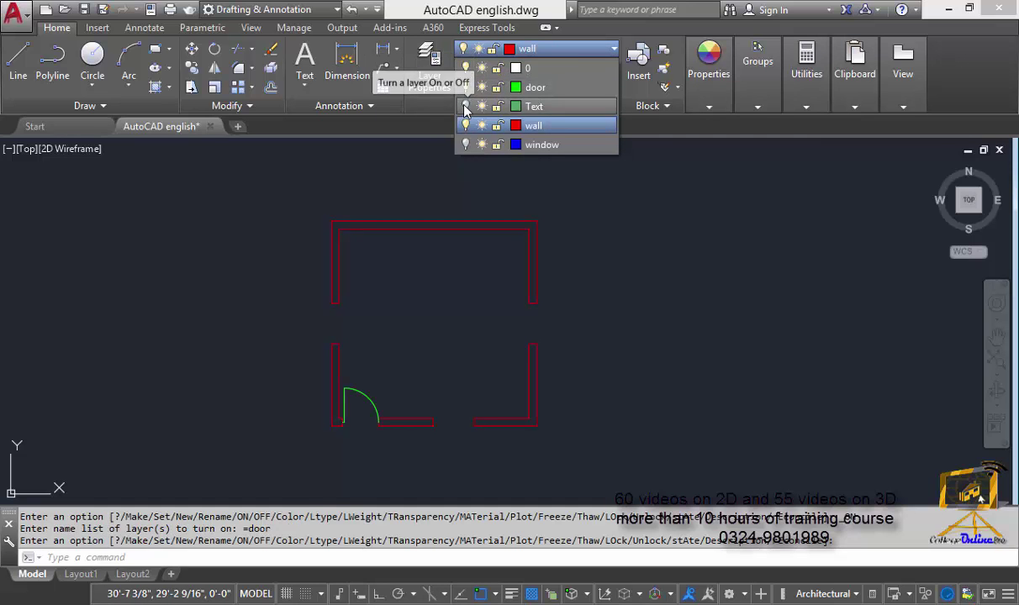
click(466, 106)
click(467, 145)
click(241, 284)
scroll(241, 284, up, 1)
Step: Lock the Text layer and close the layer manager
scroll(677, 282, down, 2)
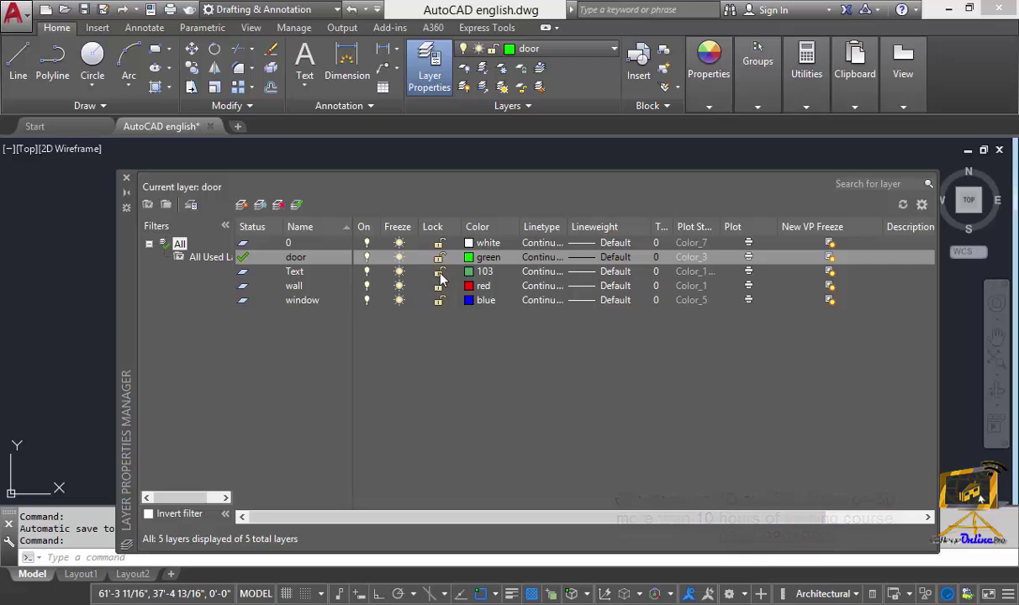
click(439, 273)
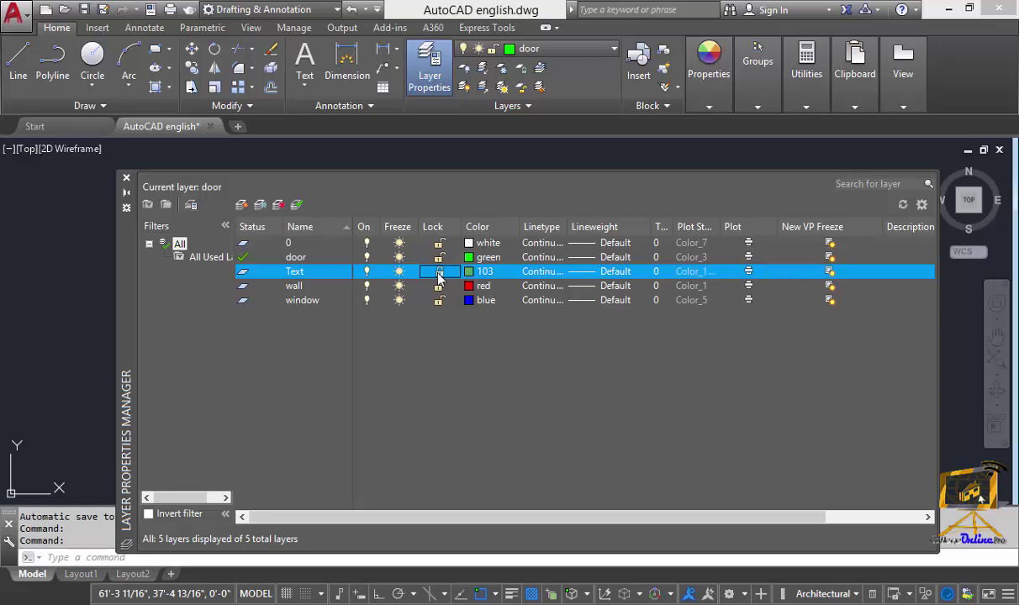
click(125, 181)
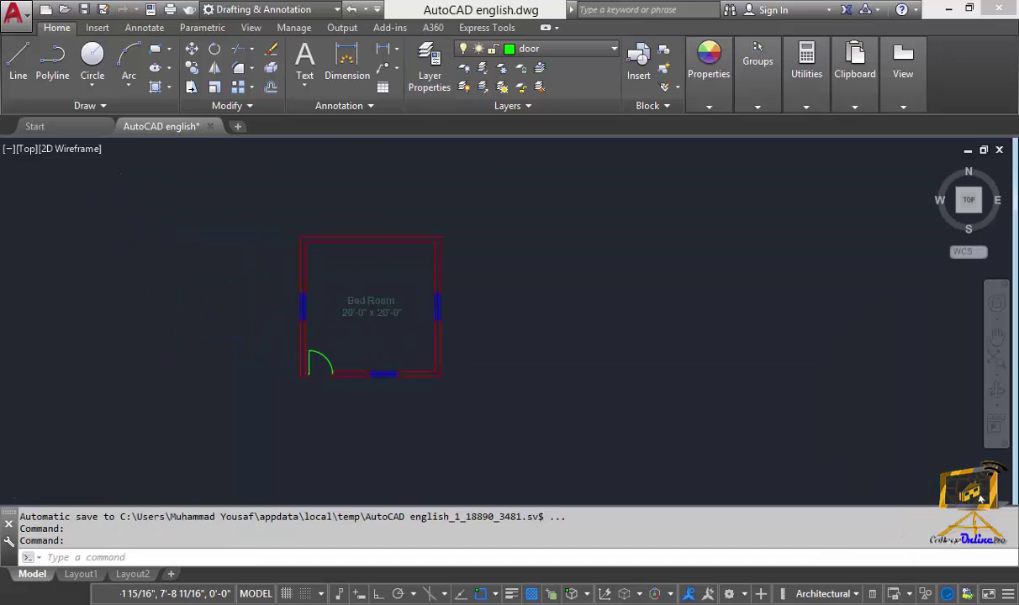
Step: Try moving the Bed Room label with M, which the lock refuses, then reopen Layer Properties
scroll(357, 336, up, 3)
key(Escape)
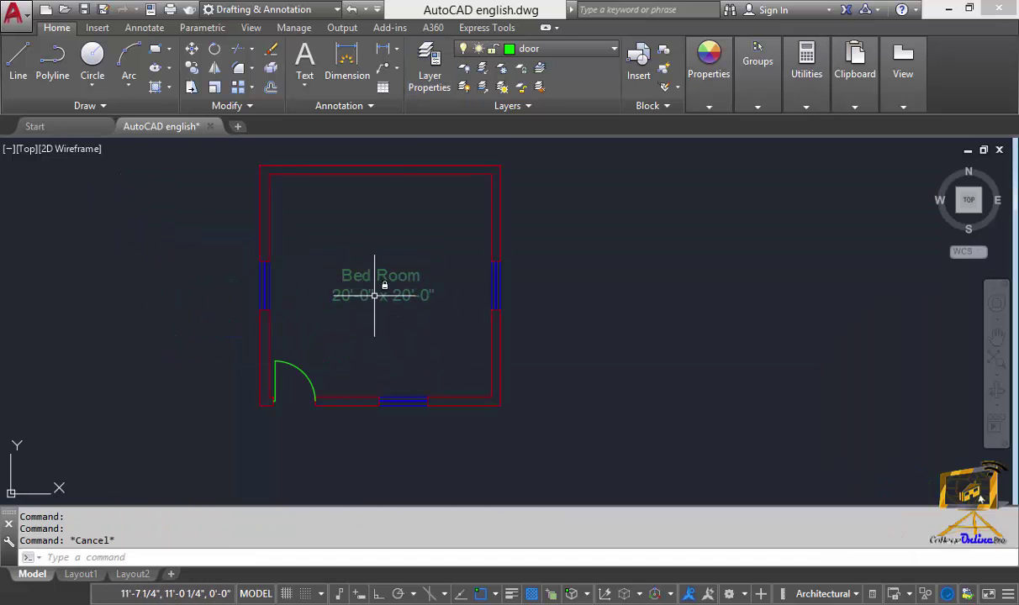
text(m)
key(Return)
click(413, 346)
click(396, 299)
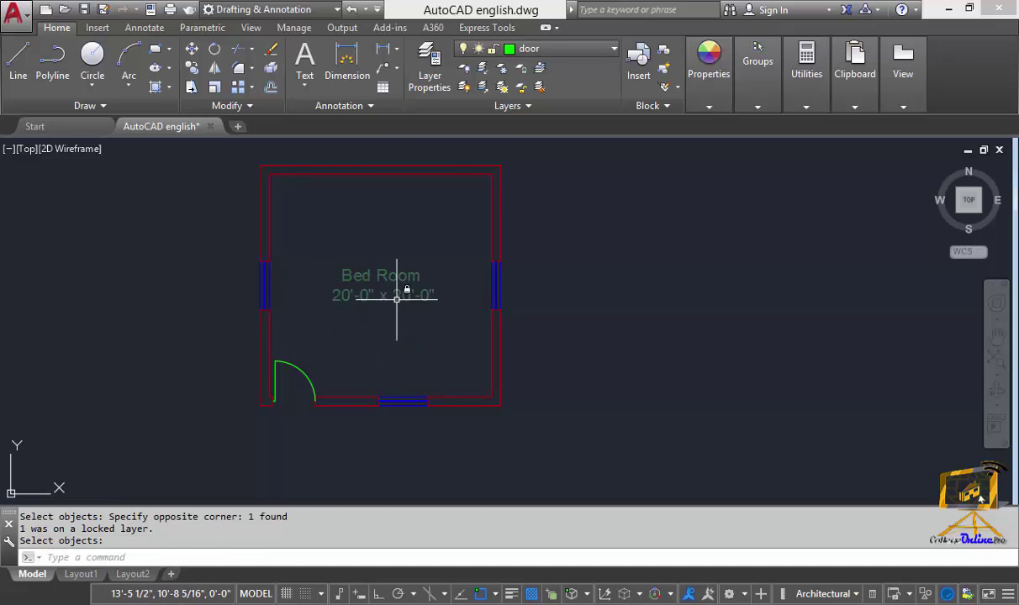
key(Return)
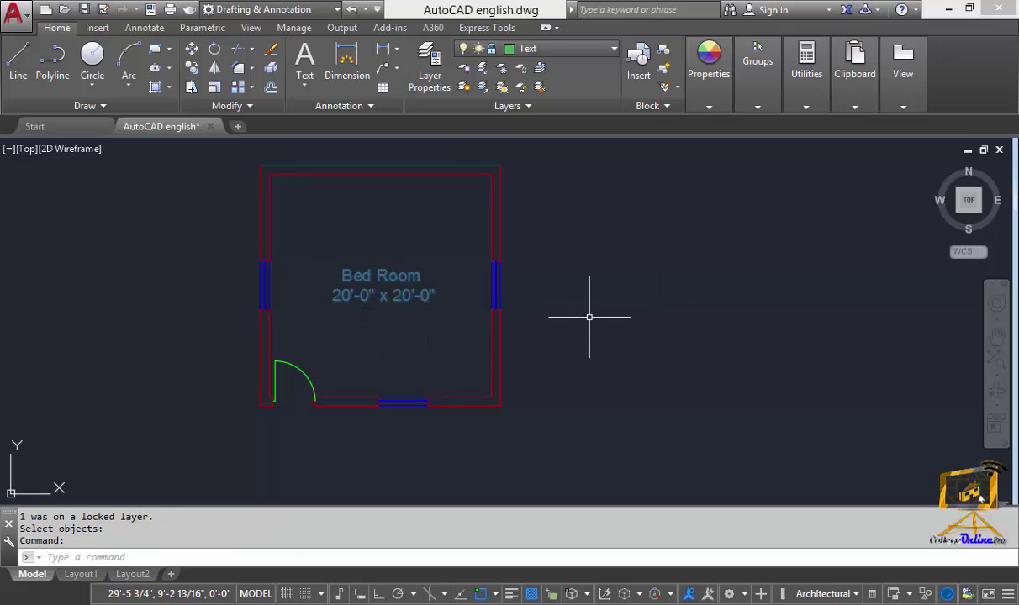
key(Escape)
key(Escape)
click(429, 67)
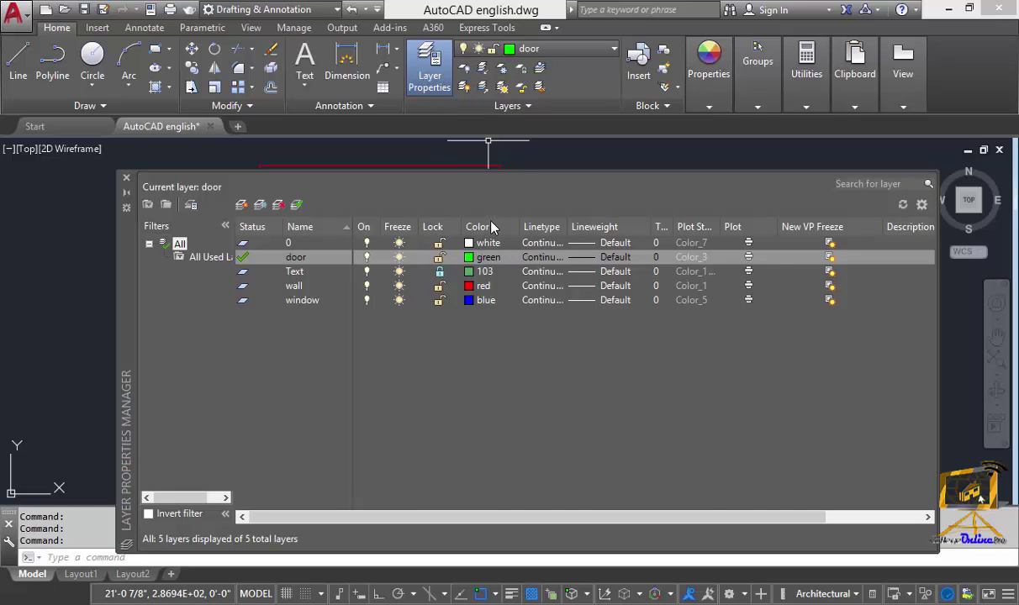
Step: Load ACAD_ISO02W100 and assign it as the window layer's linetype instead of Continuous
click(477, 252)
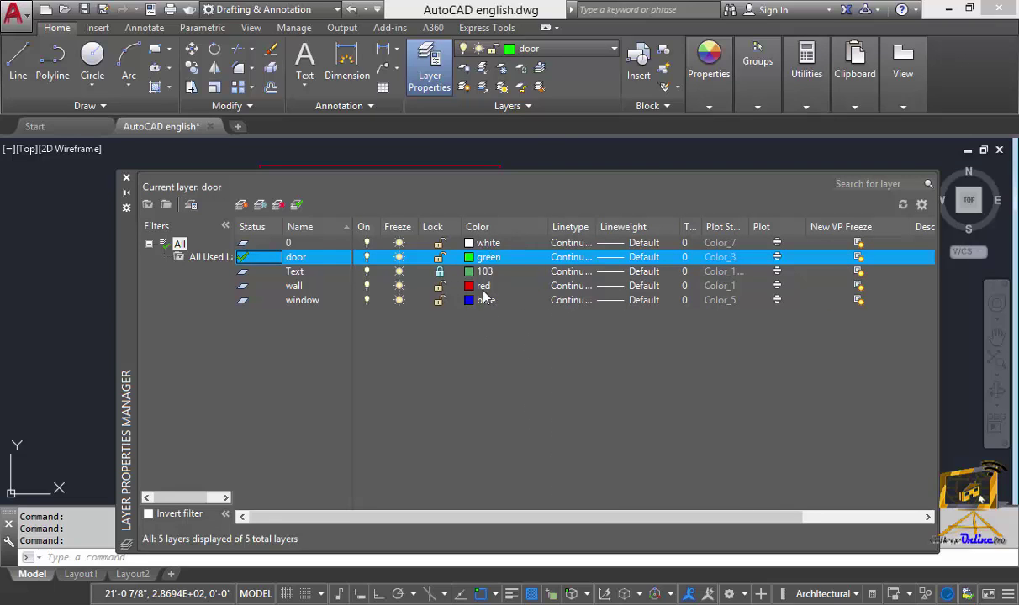
drag(548, 226, 531, 243)
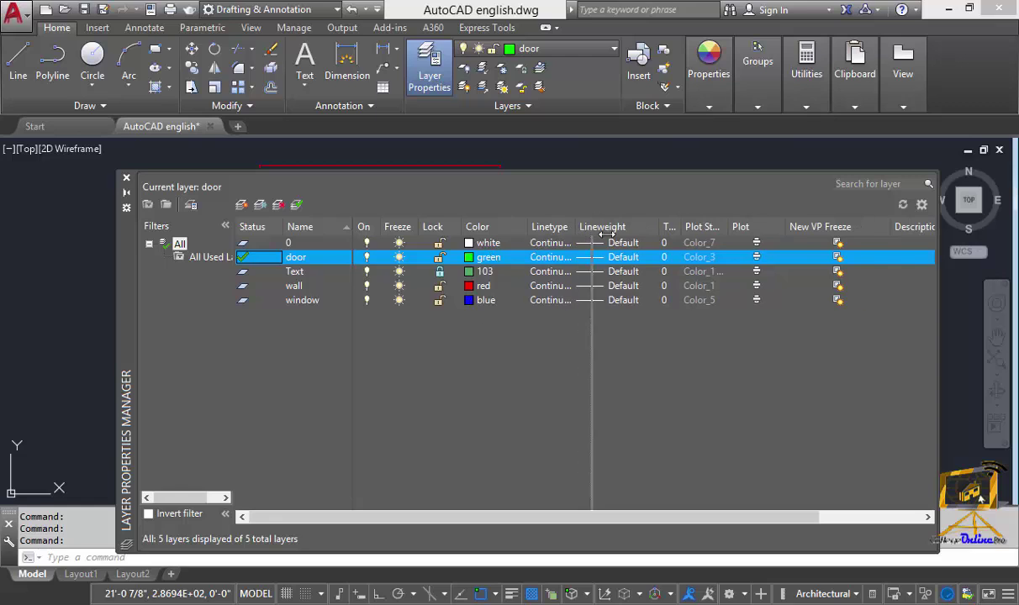
double_click(576, 227)
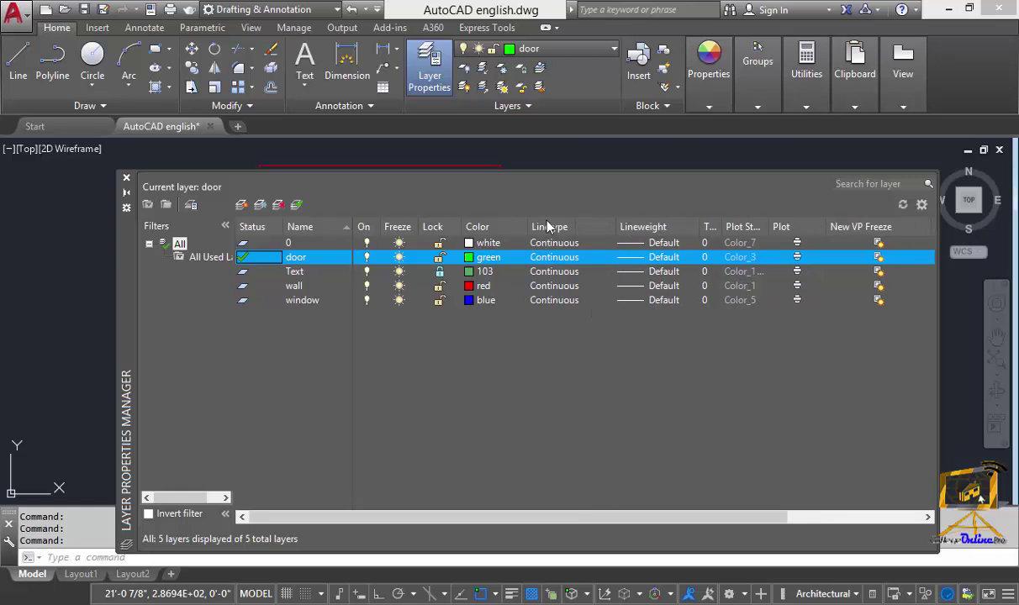
click(557, 301)
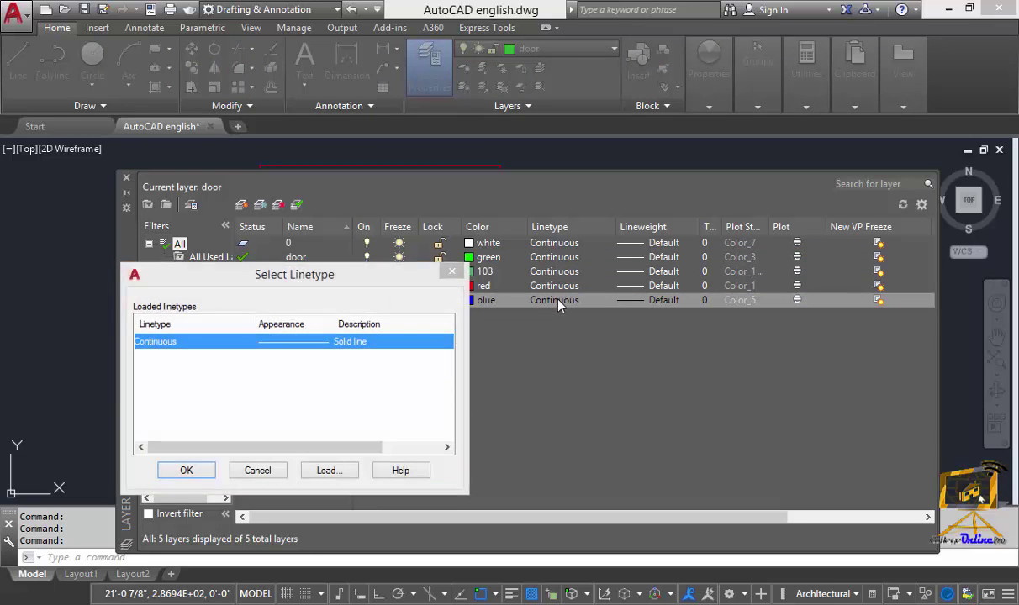
drag(400, 283, 425, 235)
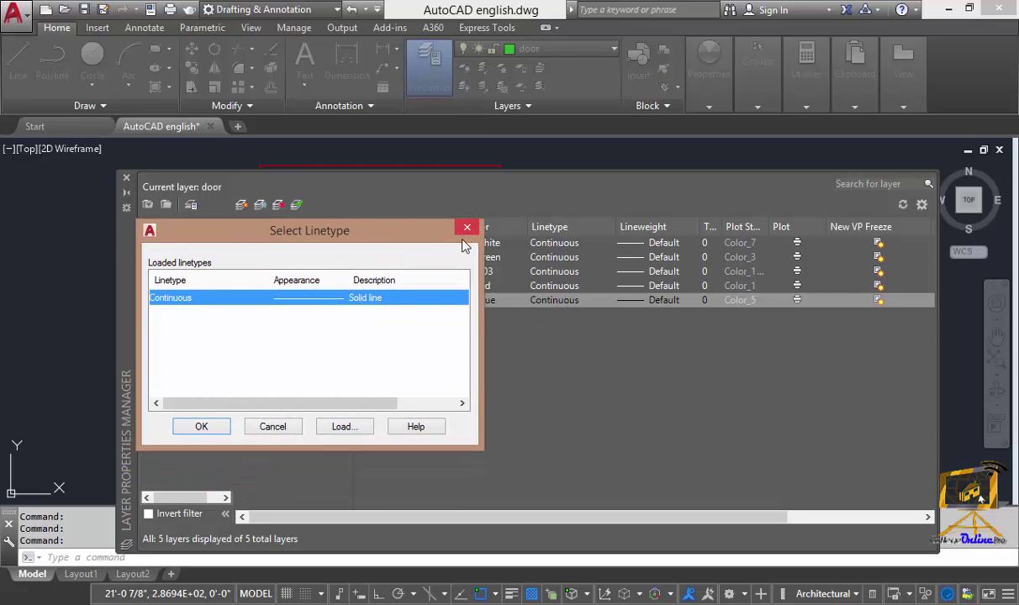
click(341, 427)
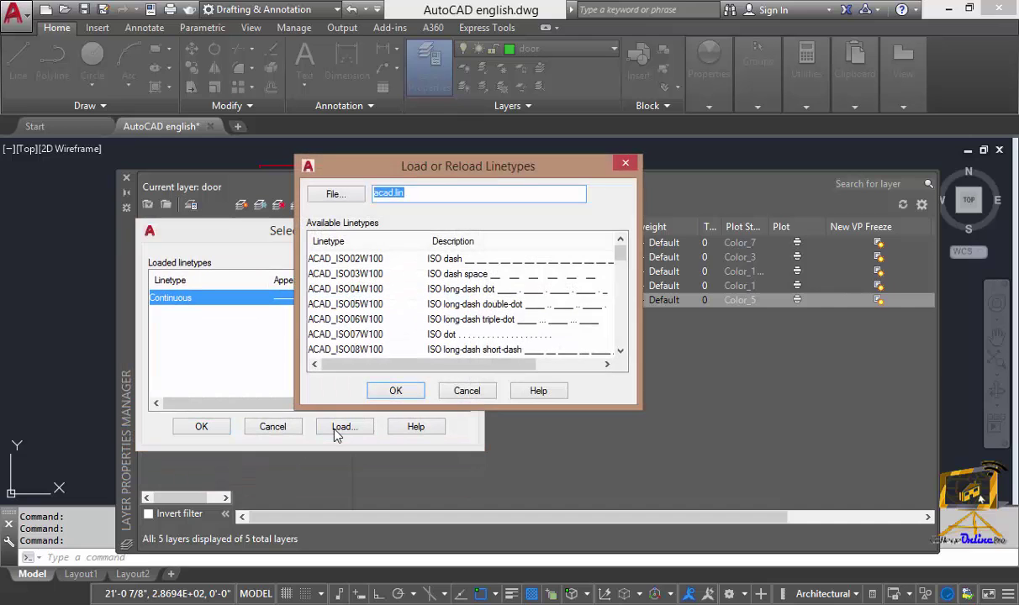
click(332, 258)
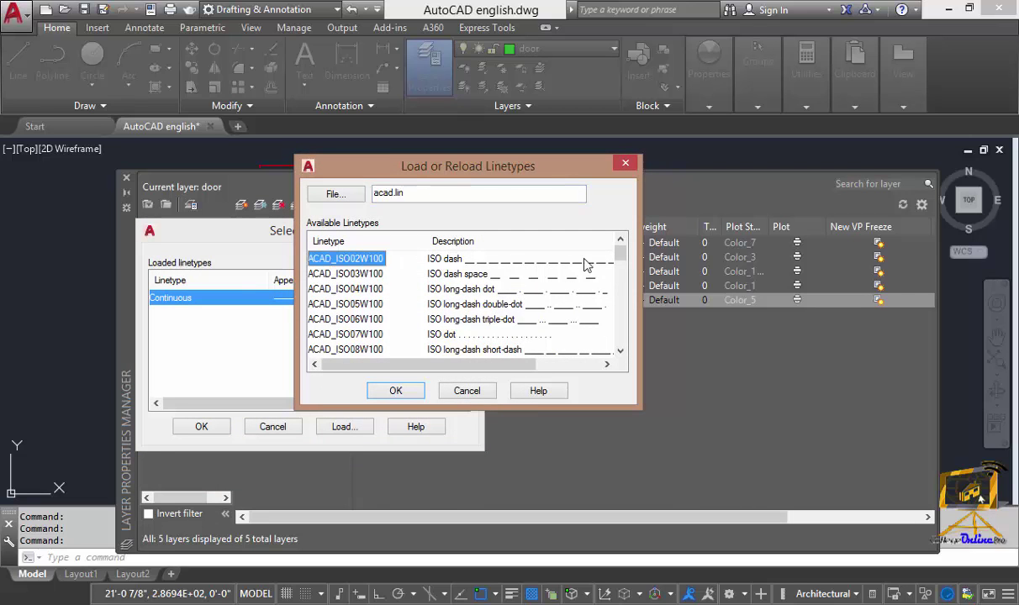
click(395, 390)
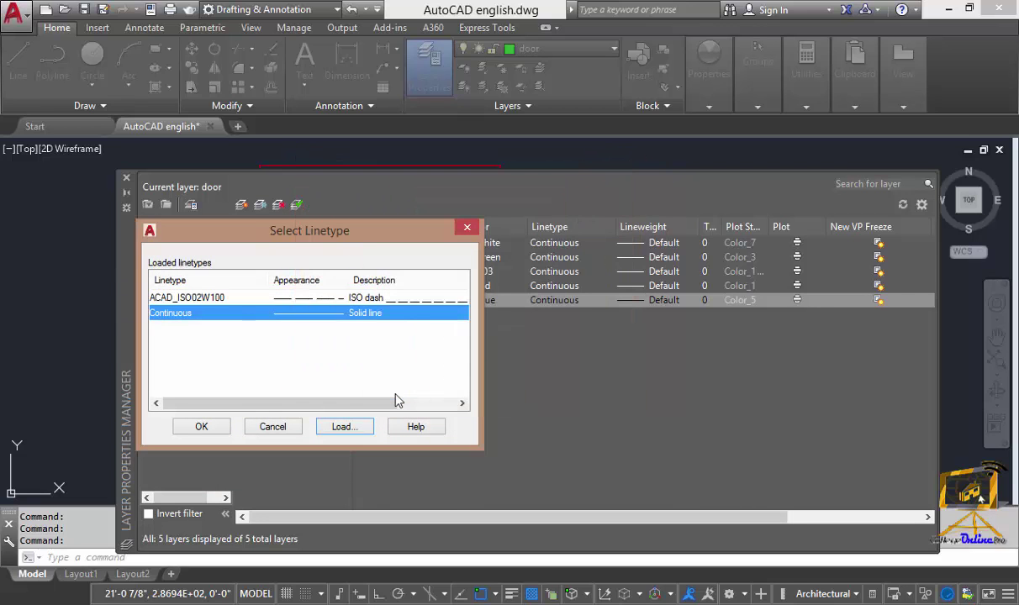
click(183, 299)
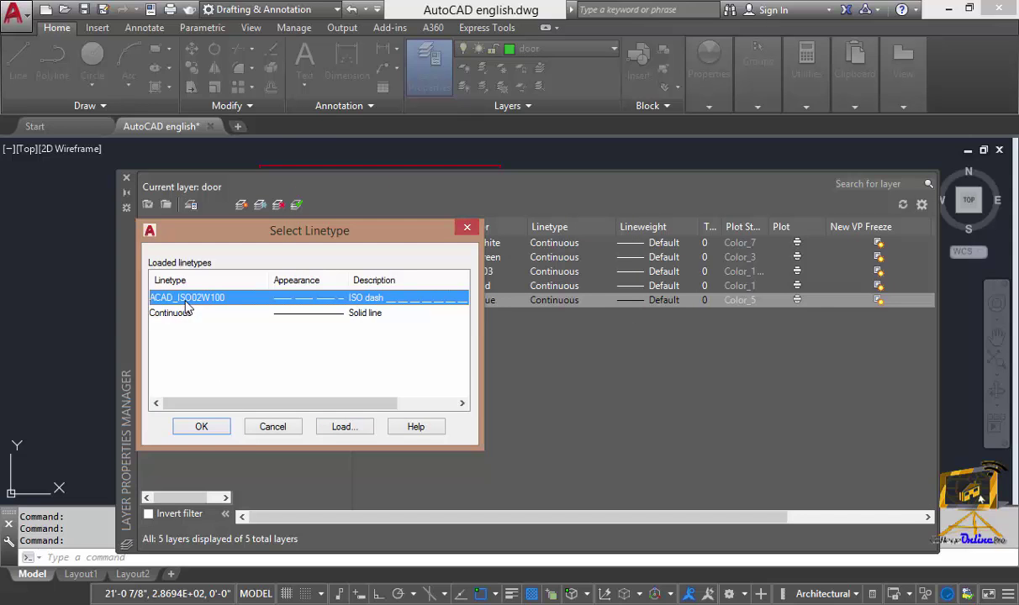
click(200, 425)
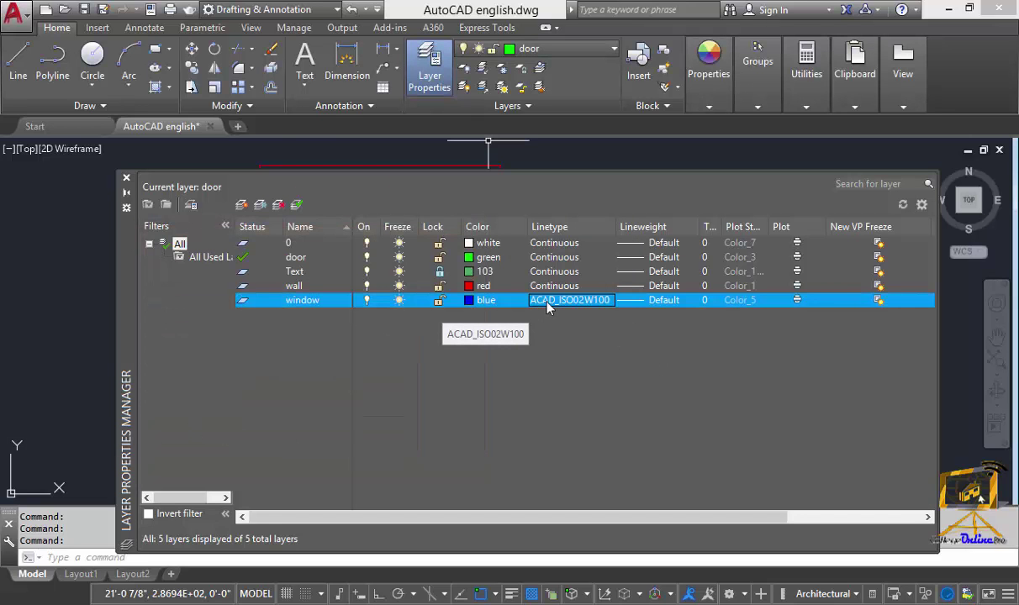
Step: Check the windows in the drawing, then give the window layer a 0.30 mm lineweight
click(126, 177)
scroll(366, 380, up, 3)
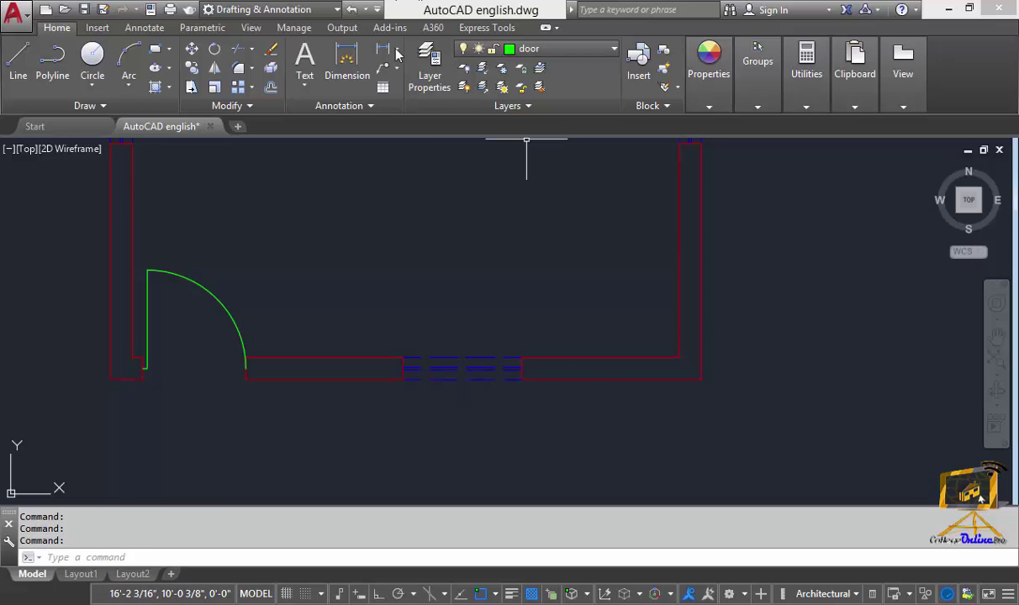
click(415, 64)
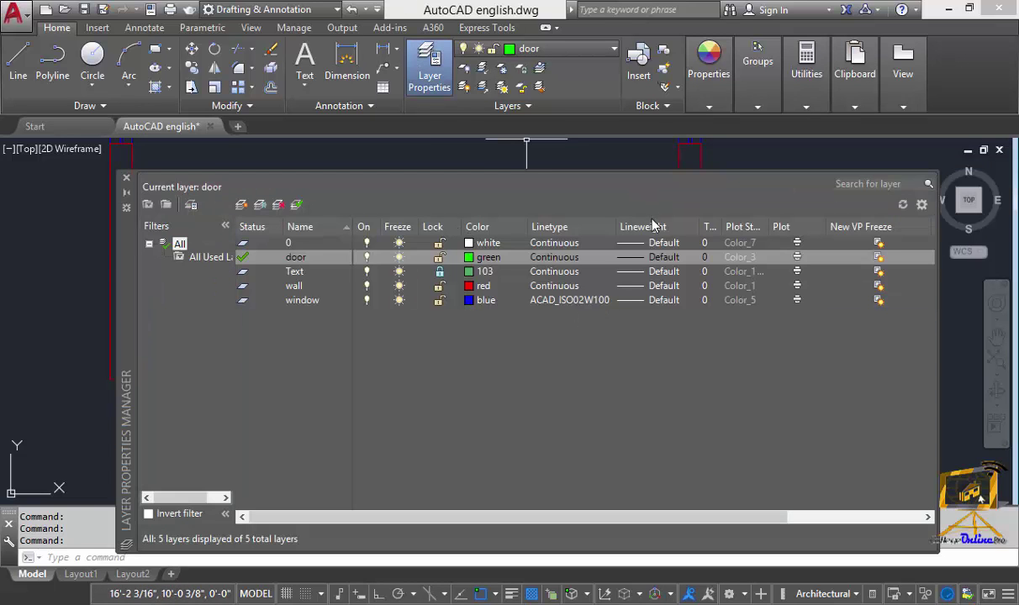
click(640, 300)
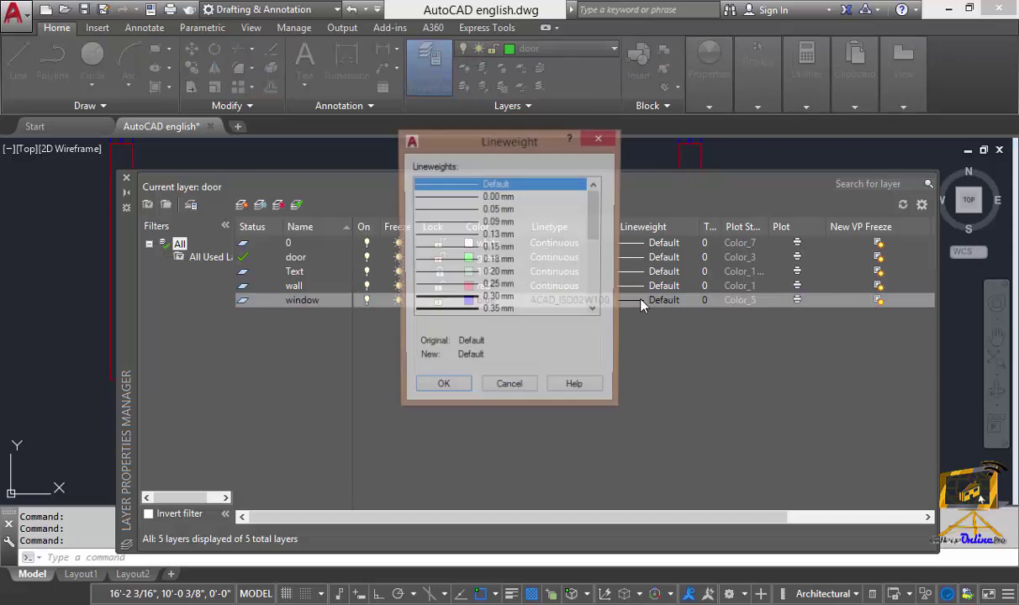
click(449, 299)
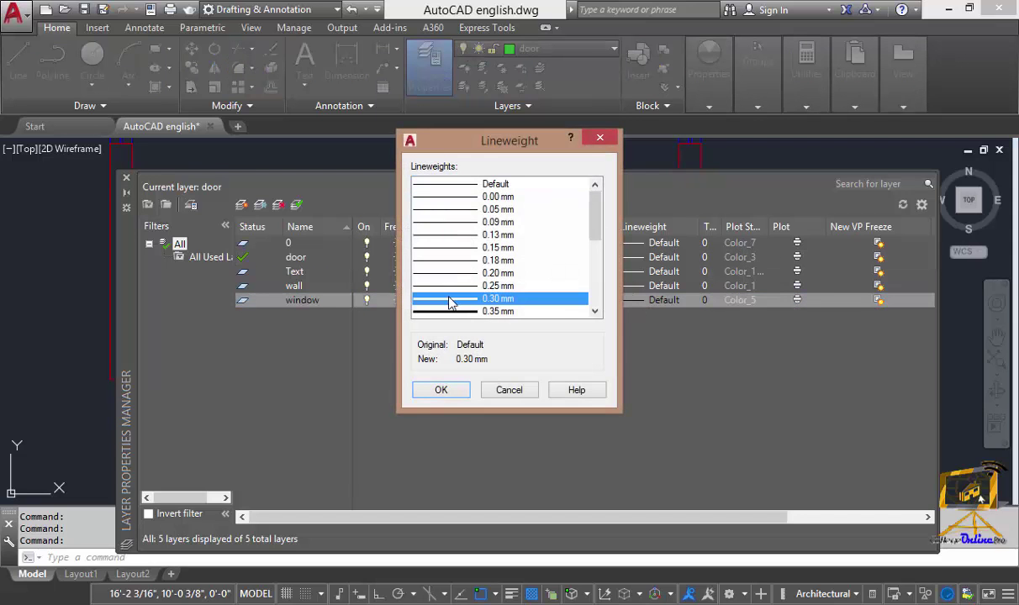
click(431, 390)
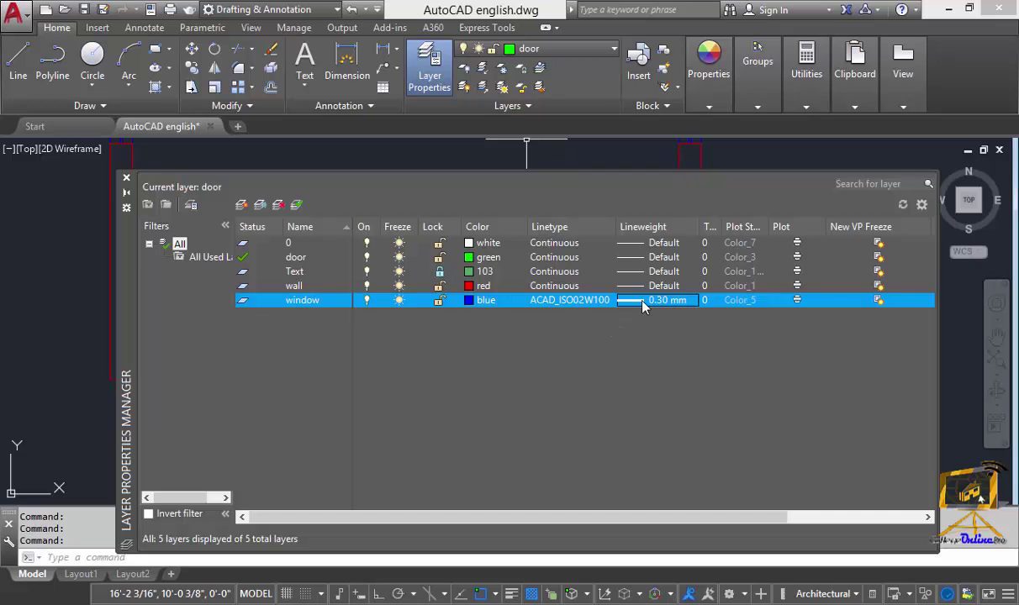
Step: Fit the Lineweight and Transparency columns and set the window layer's transparency to 50
double_click(721, 227)
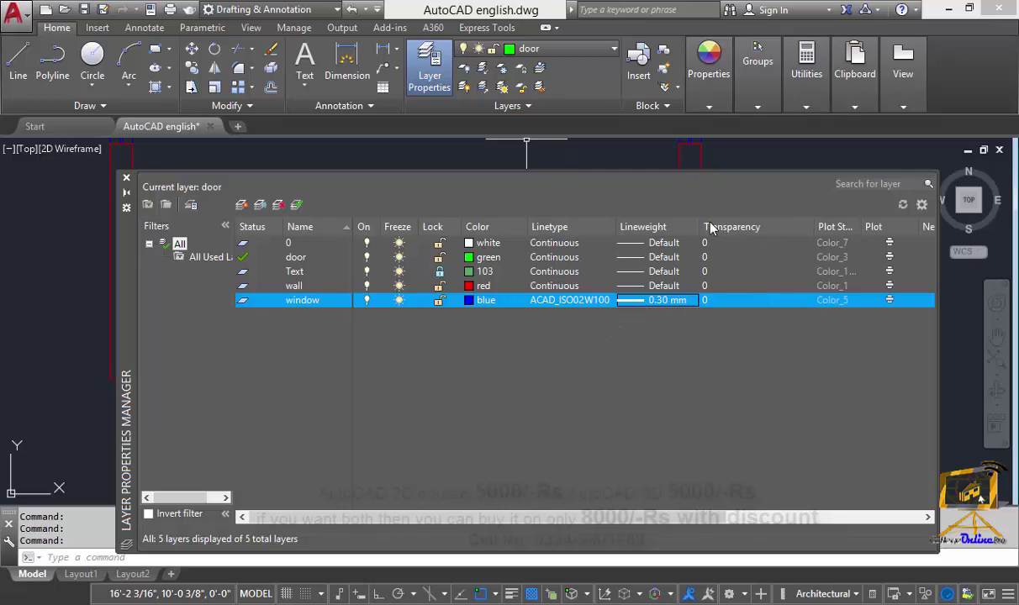
double_click(701, 227)
click(703, 303)
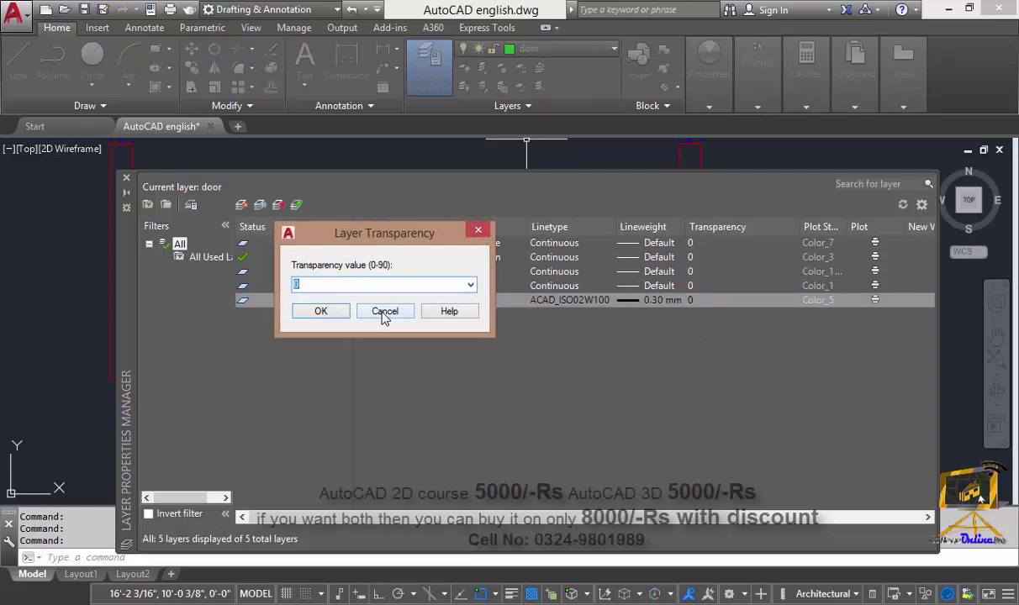
click(333, 287)
click(471, 285)
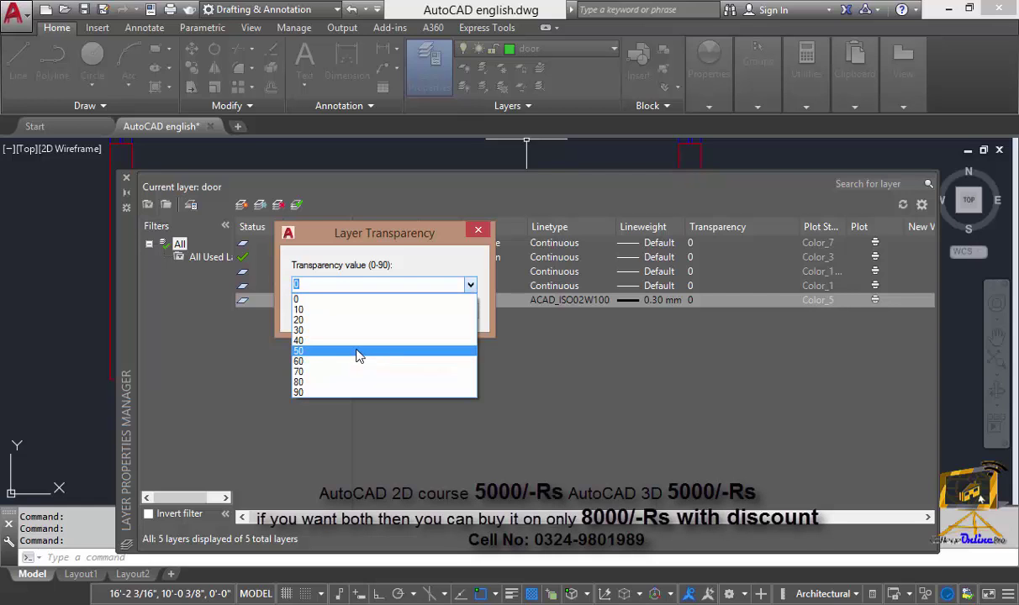
click(356, 351)
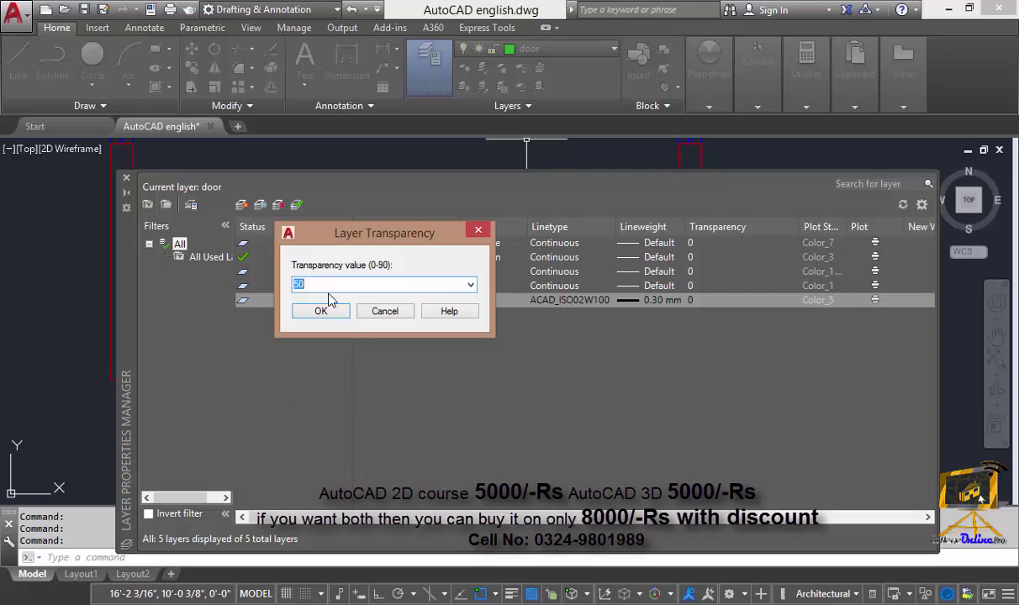
click(317, 312)
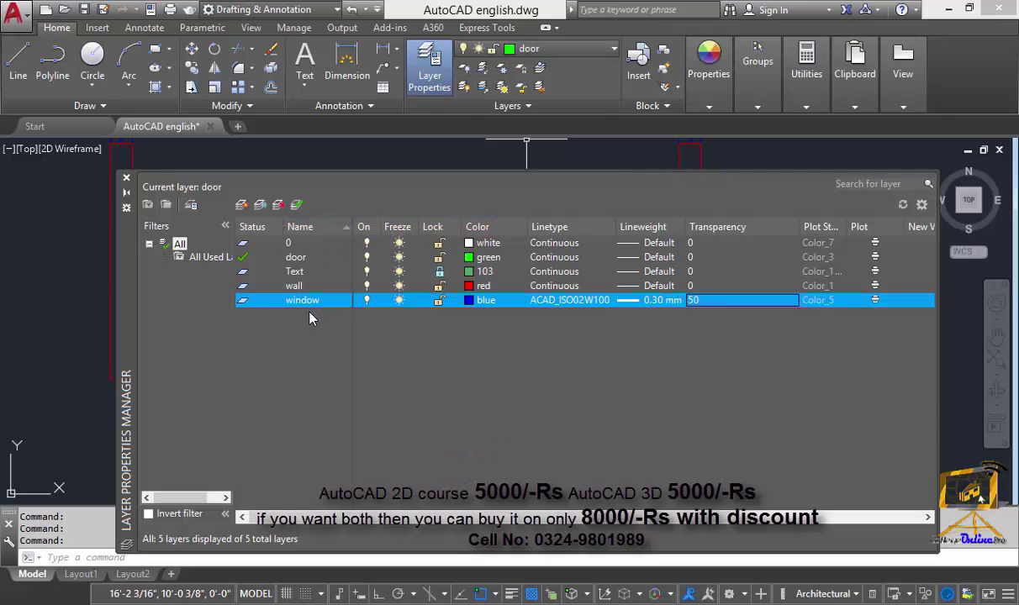
click(126, 181)
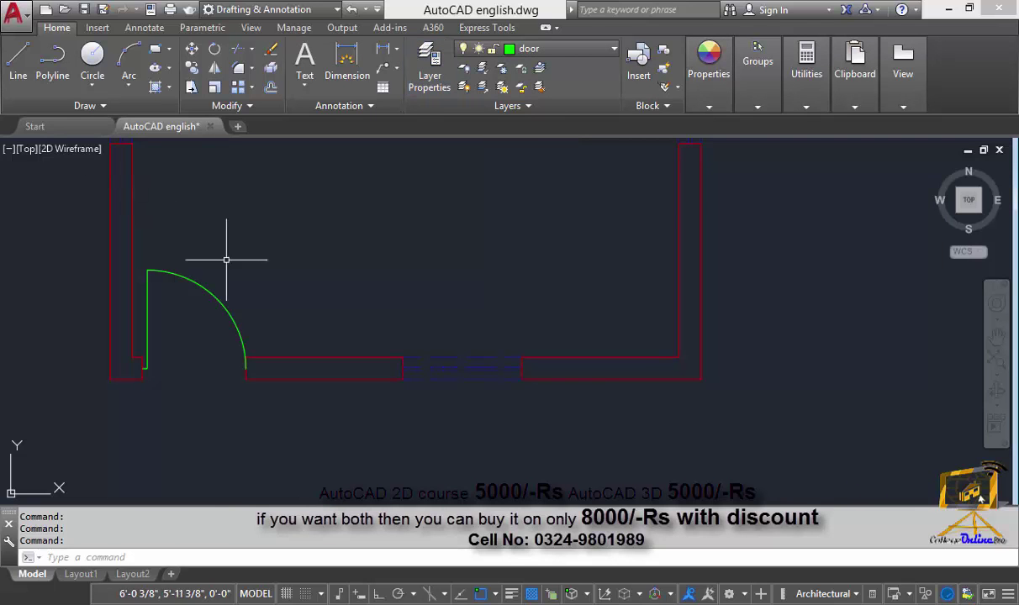
scroll(494, 409, up, 3)
scroll(385, 390, down, 4)
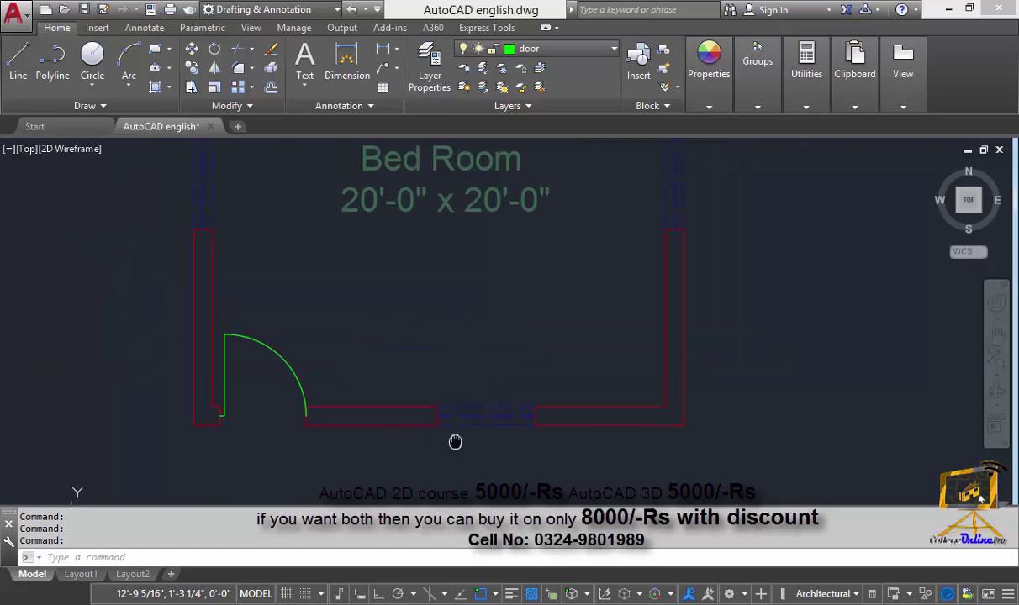
scroll(409, 381, up, 2)
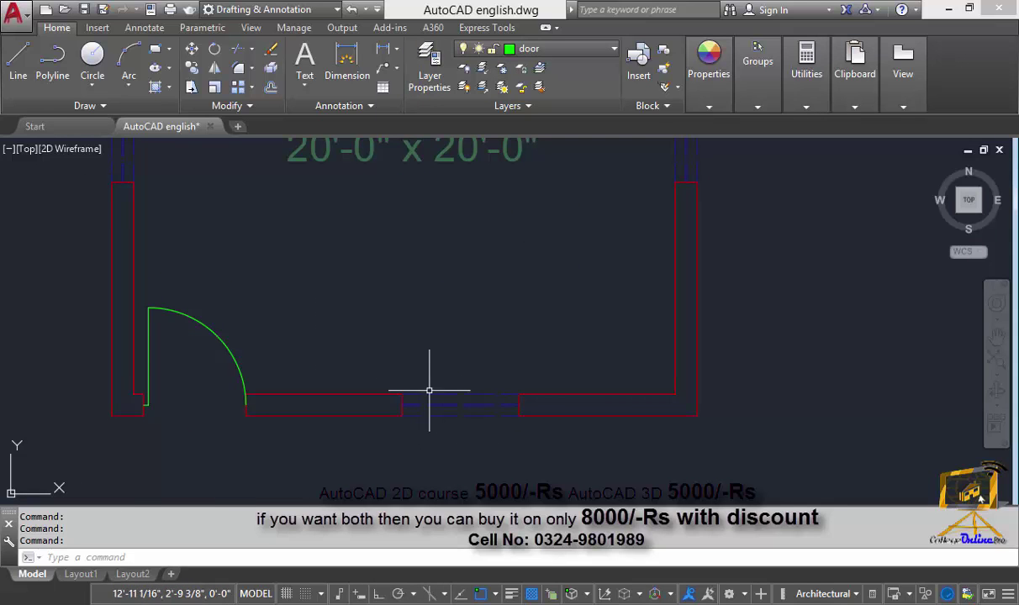
click(429, 67)
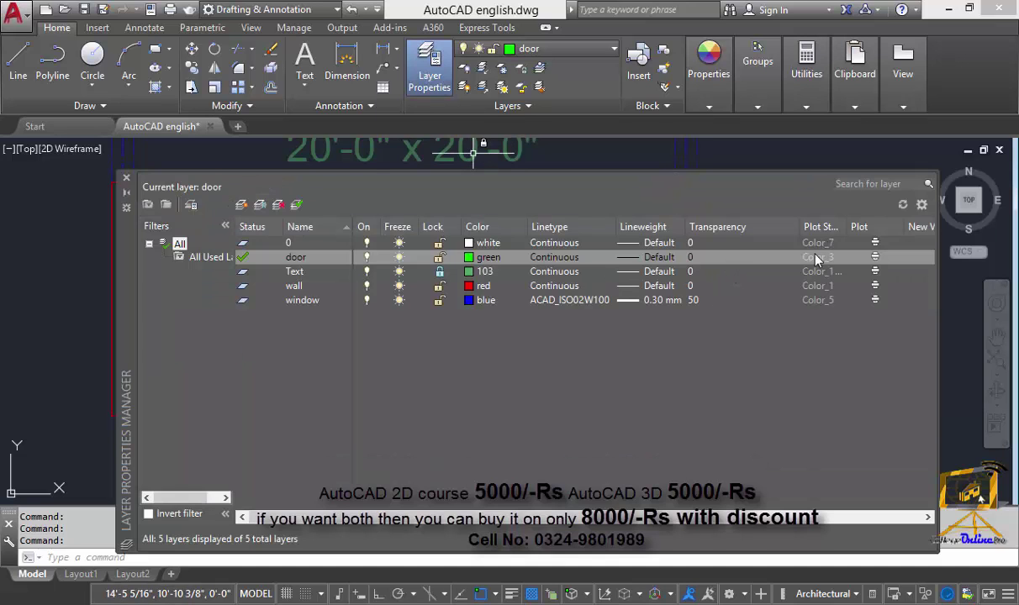
Step: Autofit the Plot Style column so values read fully, leaving the window layer's colour blue
drag(799, 227, 767, 227)
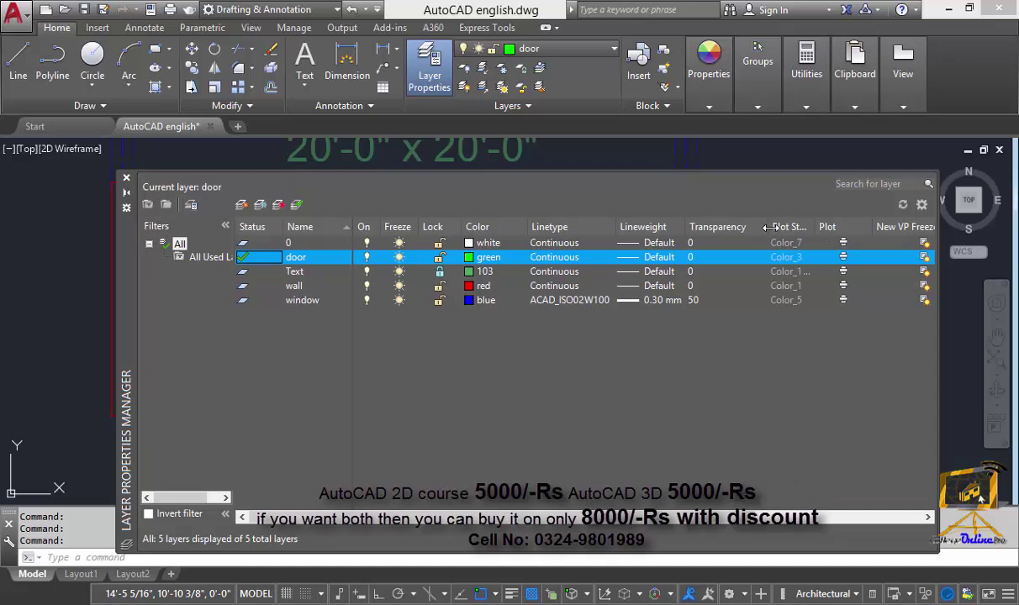
click(481, 300)
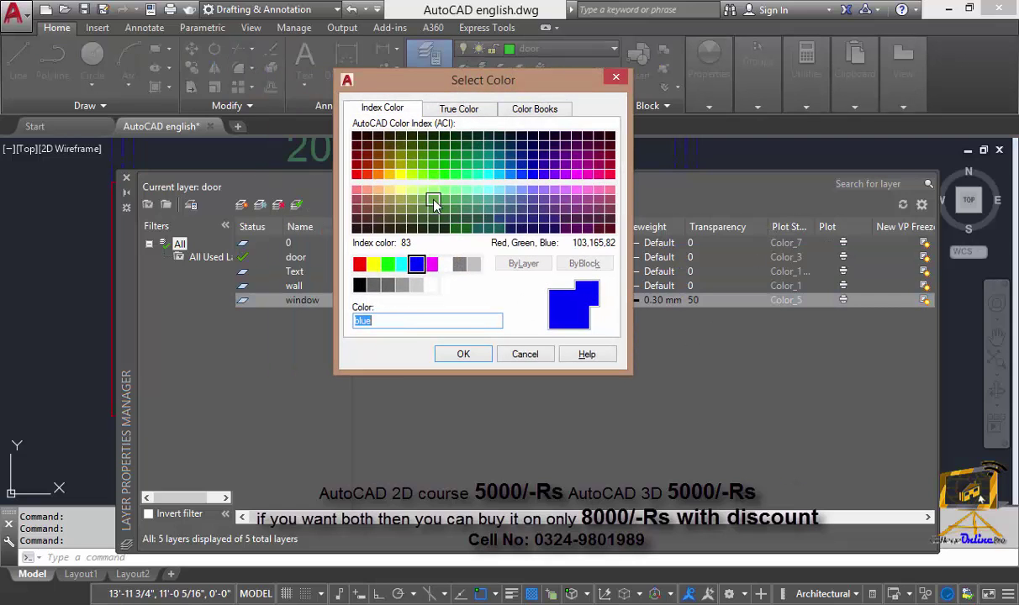
key(Escape)
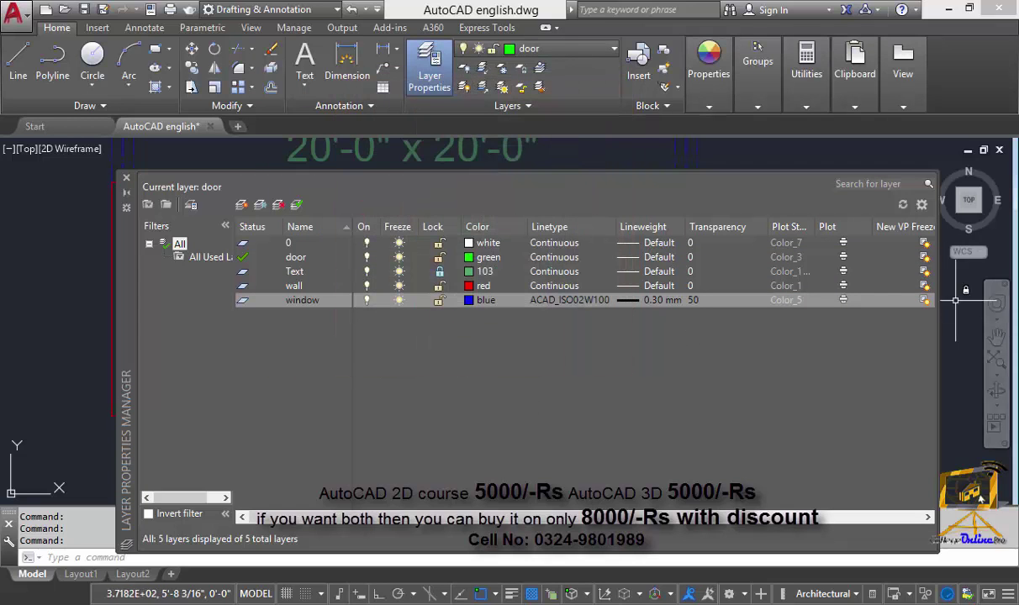
double_click(816, 227)
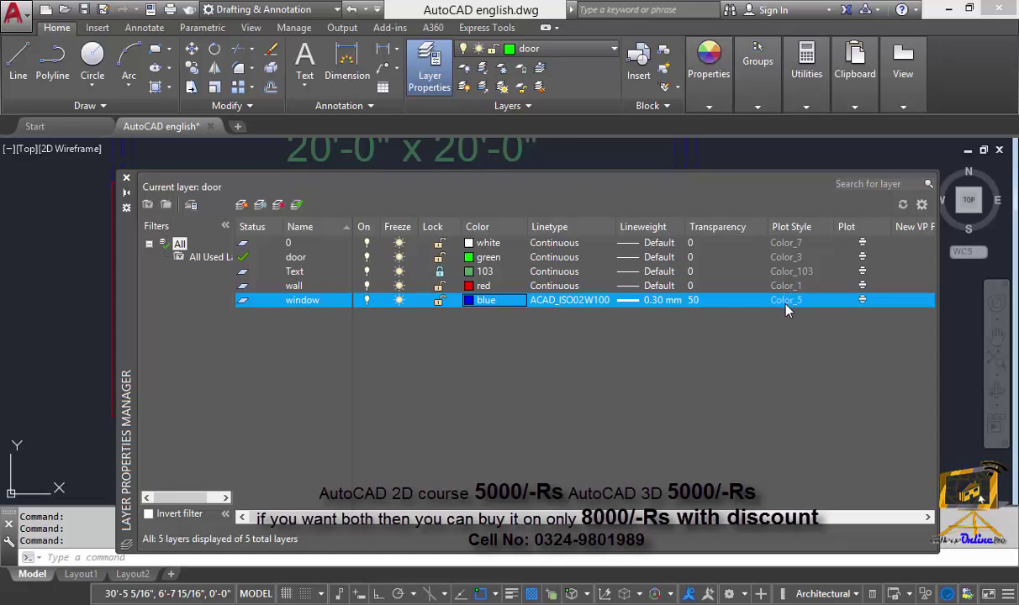
click(484, 300)
key(Escape)
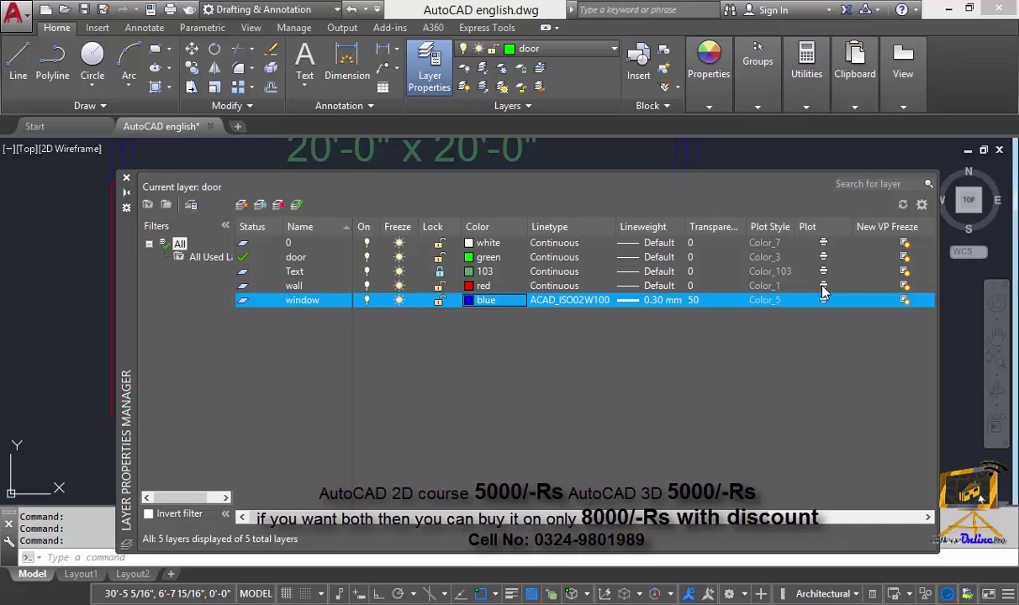
Step: Narrow the Plot column and unlock the Text layer via its padlock icon
click(823, 286)
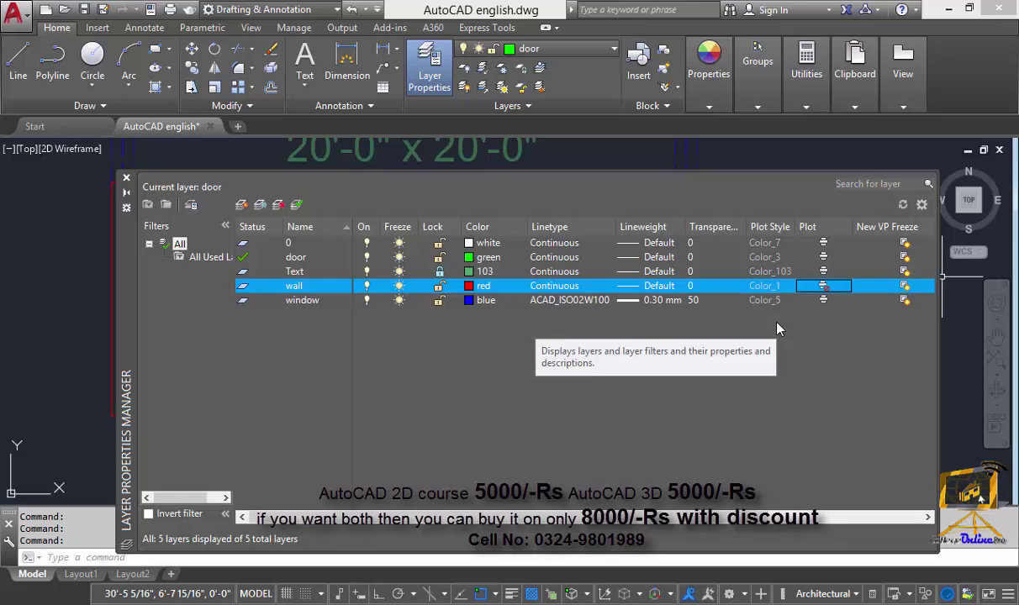
drag(852, 227, 831, 227)
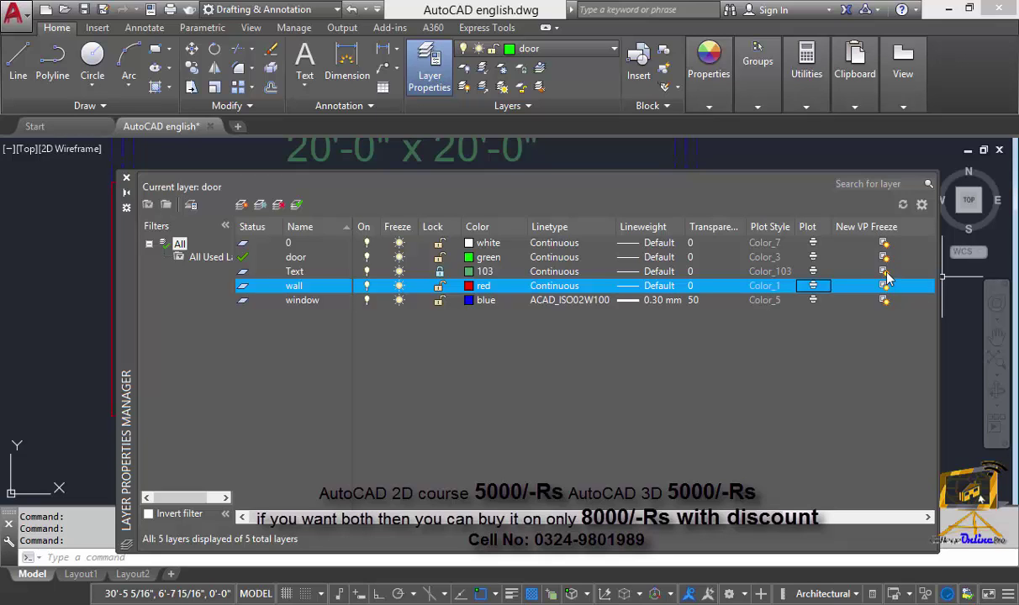
click(884, 272)
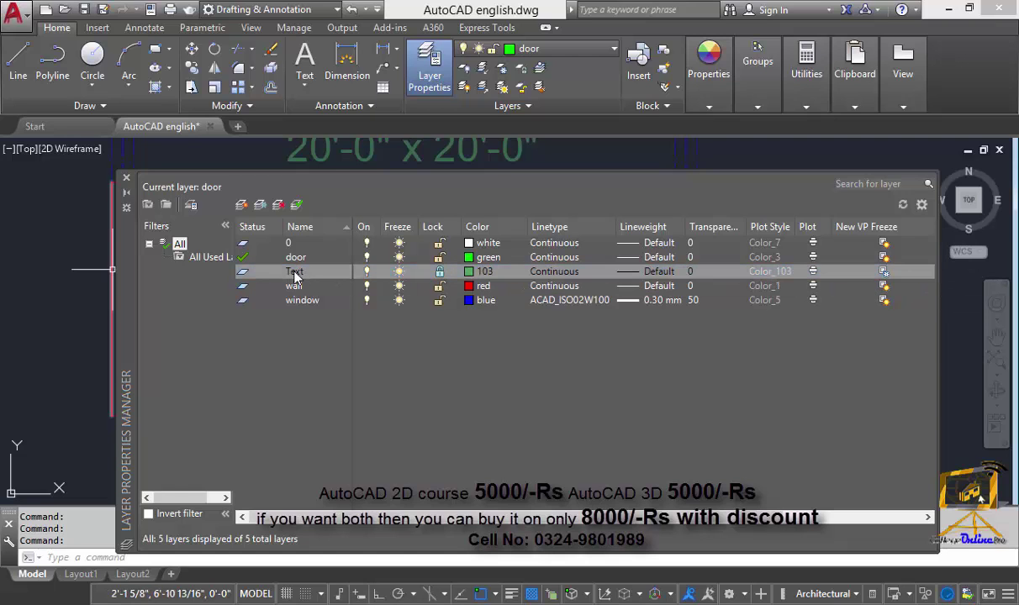
click(421, 267)
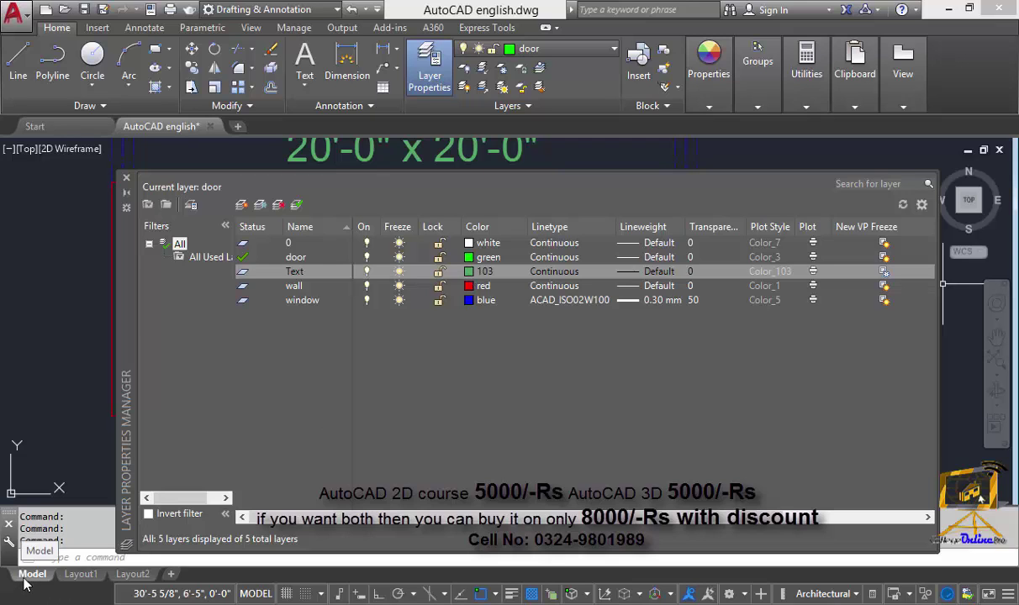
mouse_move(68, 582)
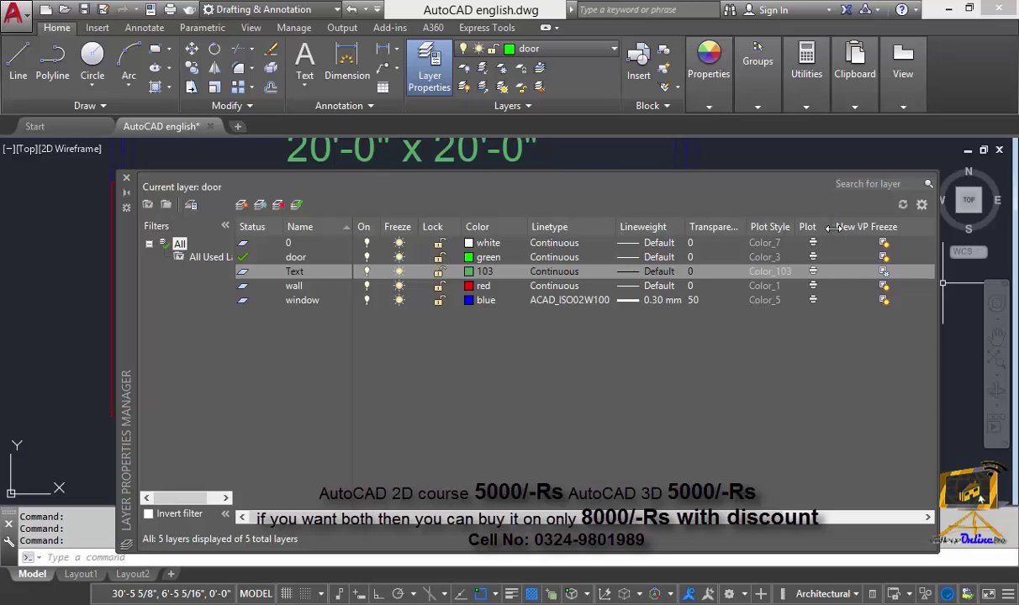
Step: Narrow the plot and transparency columns and type a description of the wall layer's elements
drag(803, 226, 715, 226)
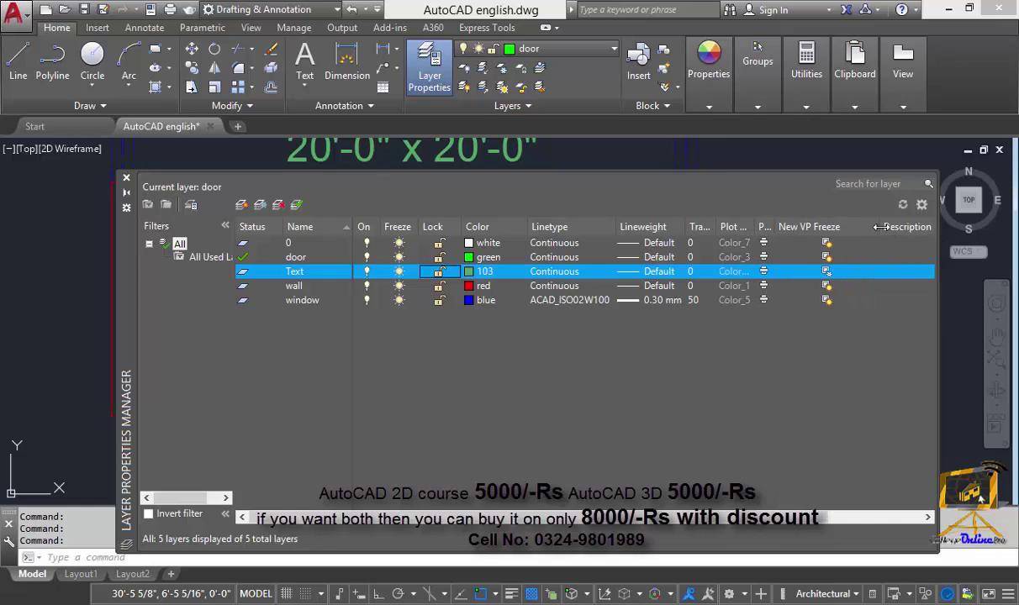
mouse_move(845, 226)
mouse_down()
mouse_move(802, 220)
mouse_move(828, 227)
mouse_up()
click(809, 285)
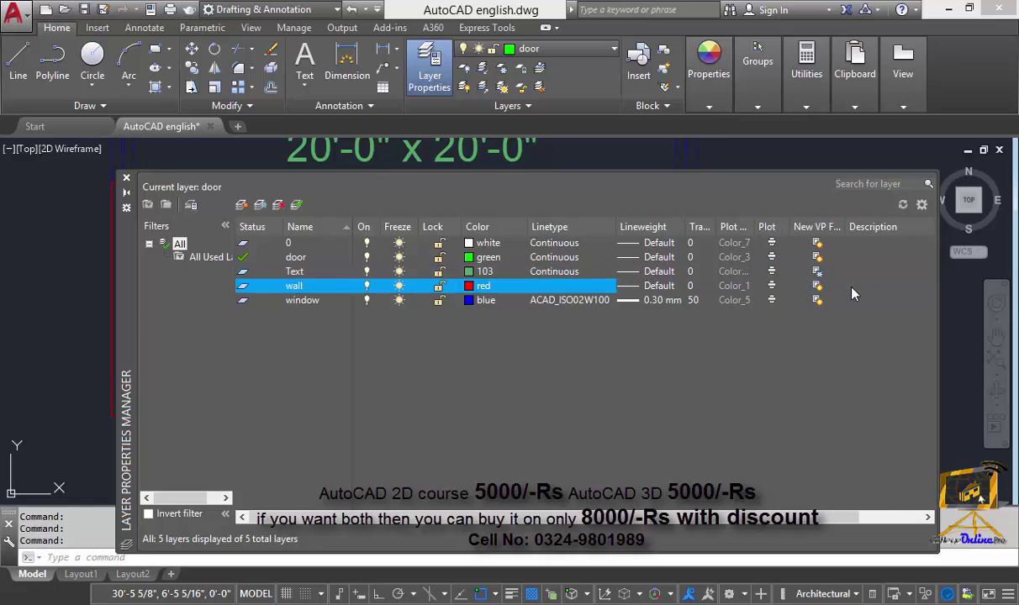
click(863, 289)
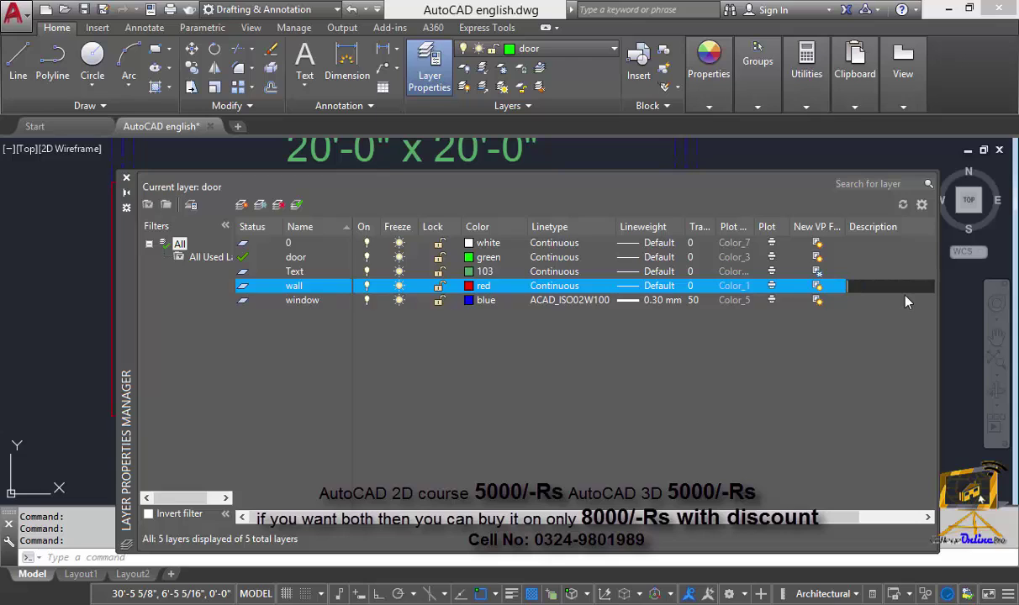
text(elements in this laye)
key(Return)
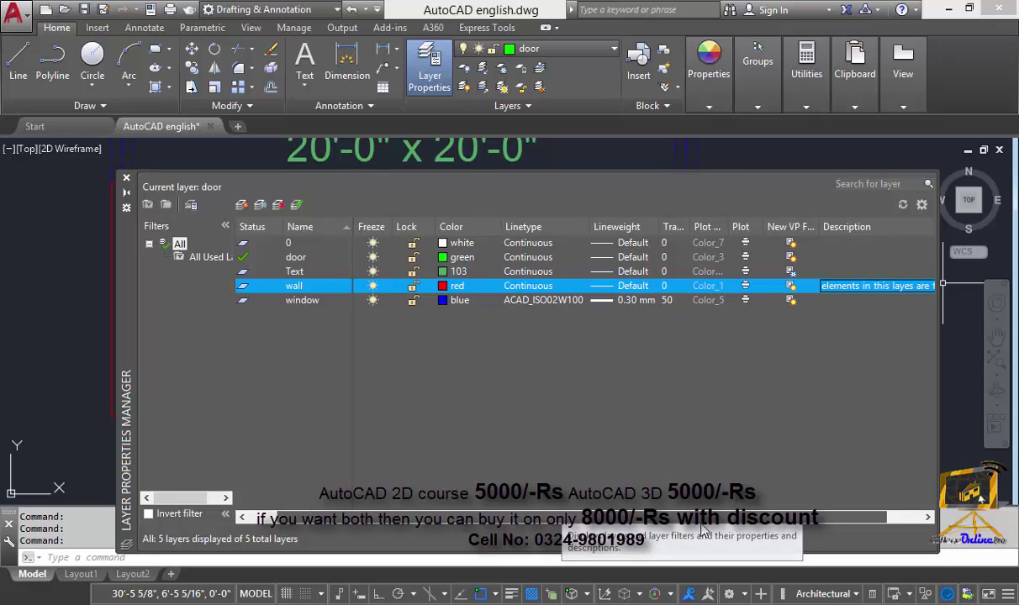
Step: Review the window, wall and Text layer linetypes without changes, then close the Layer Properties Manager
scroll(840, 277, left, 3)
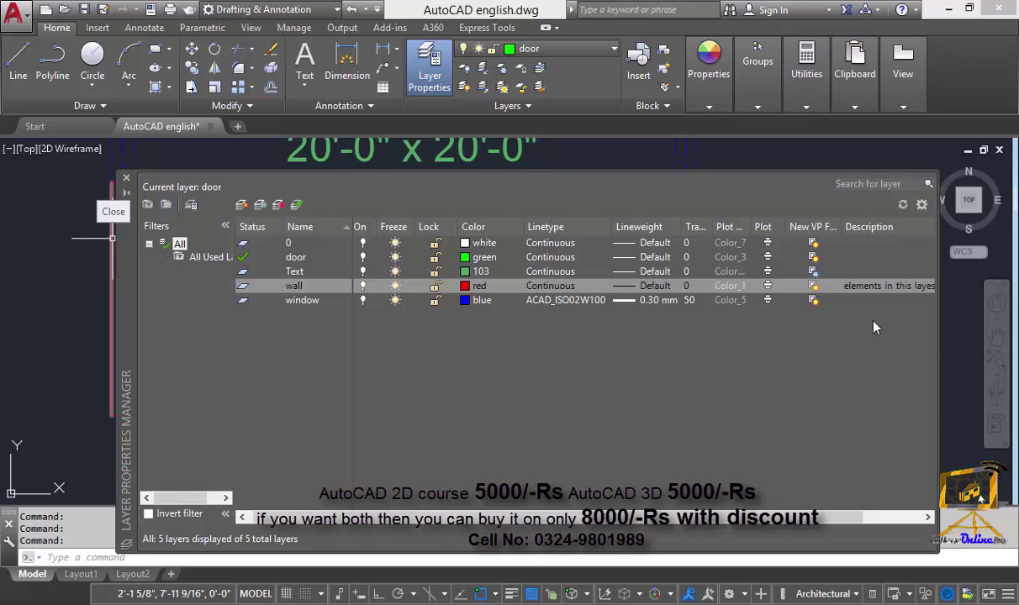
click(531, 303)
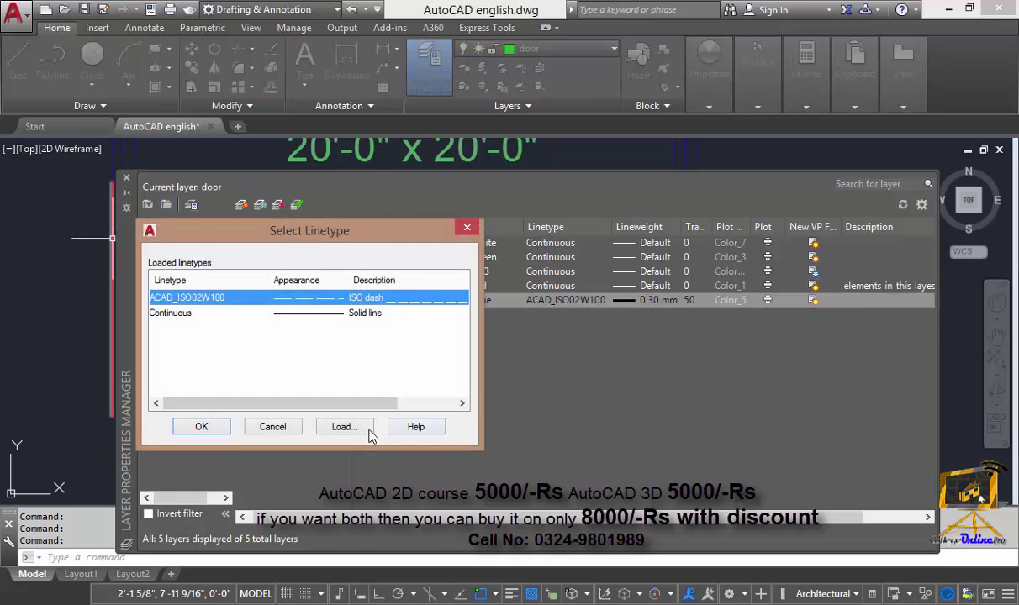
click(270, 423)
click(550, 285)
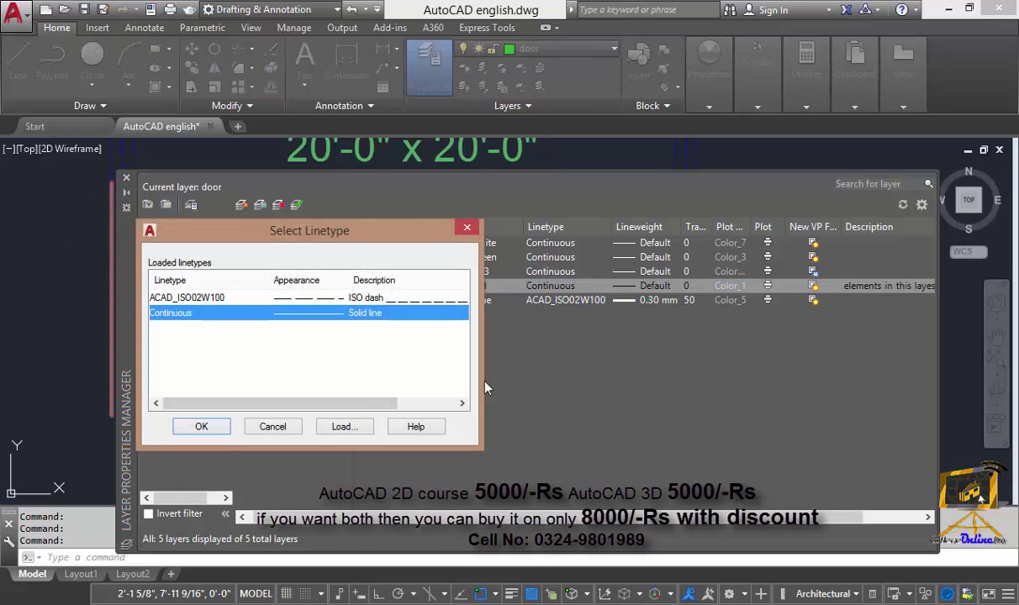
click(270, 423)
click(563, 271)
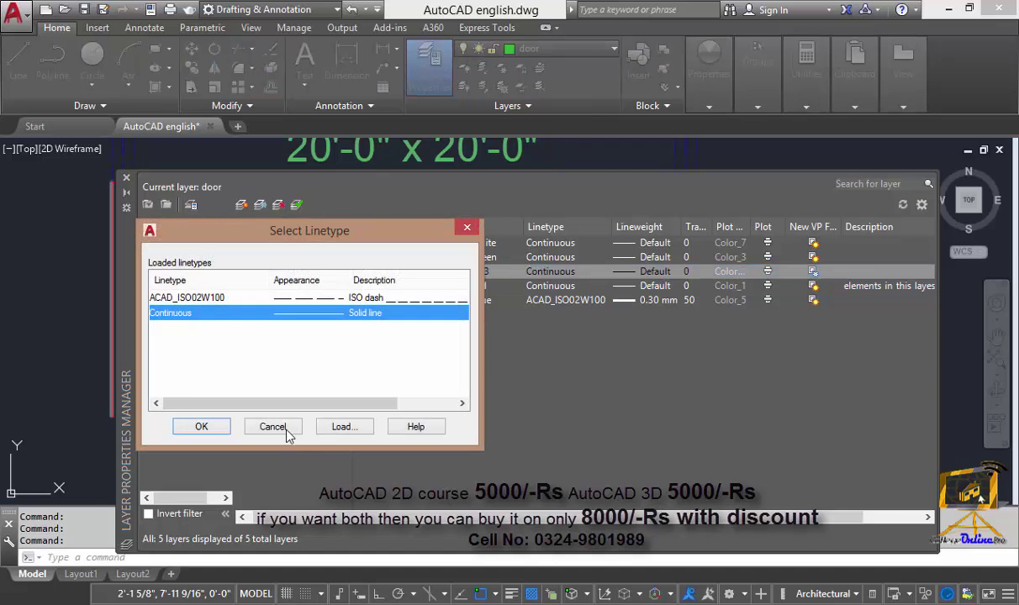
click(270, 423)
scroll(911, 364, right, 2)
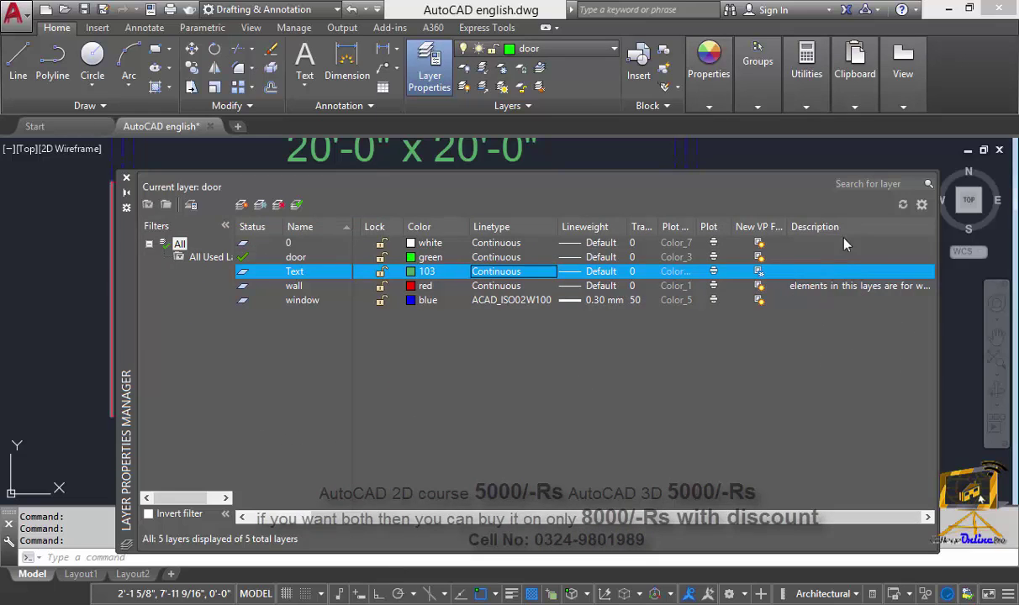
click(126, 177)
Step: Zoom and pan around the bedroom plan, then reopen Layer Properties from the Home ribbon
scroll(245, 386, down, 2)
middle_drag(274, 391, 428, 426)
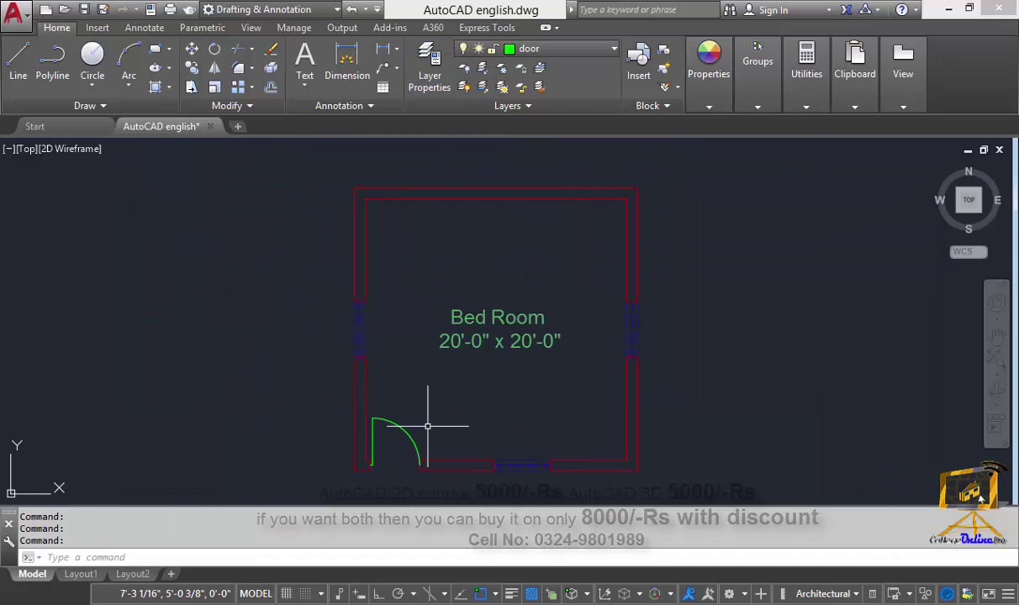
scroll(445, 420, down, 1)
scroll(467, 433, up, 1)
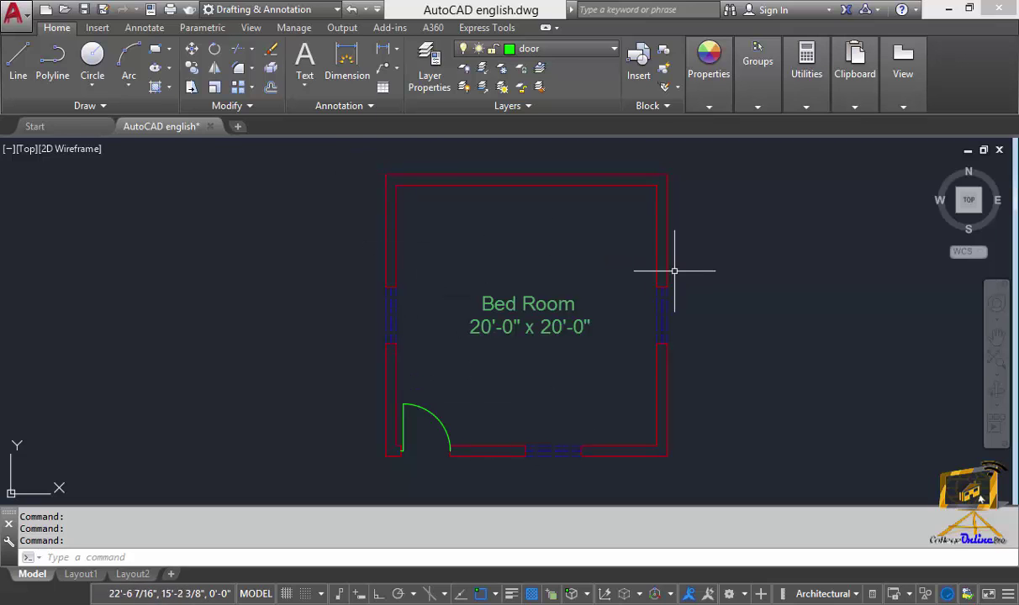
scroll(622, 353, down, 1)
scroll(600, 373, up, 1)
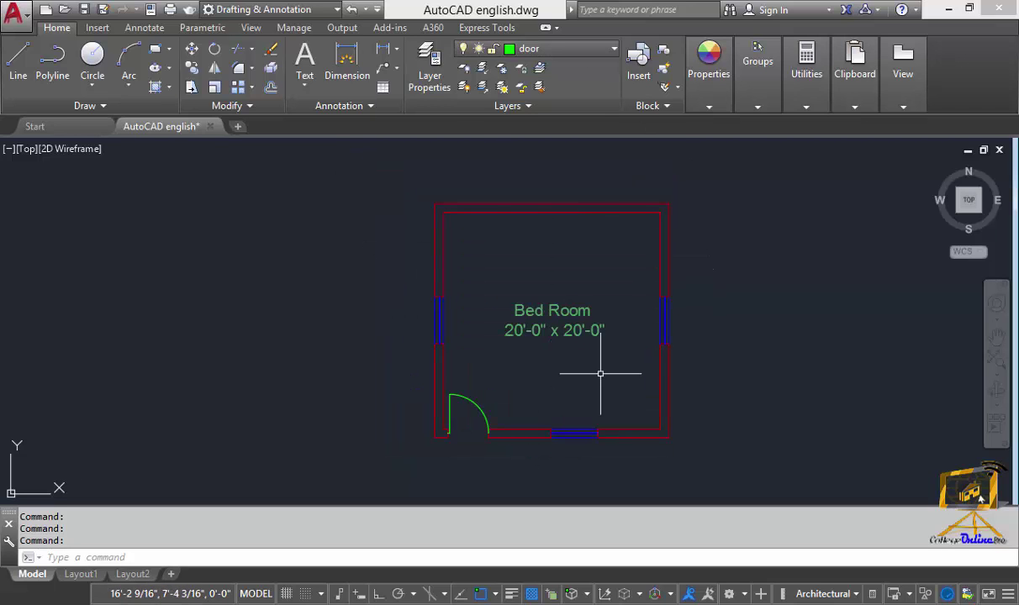
click(429, 67)
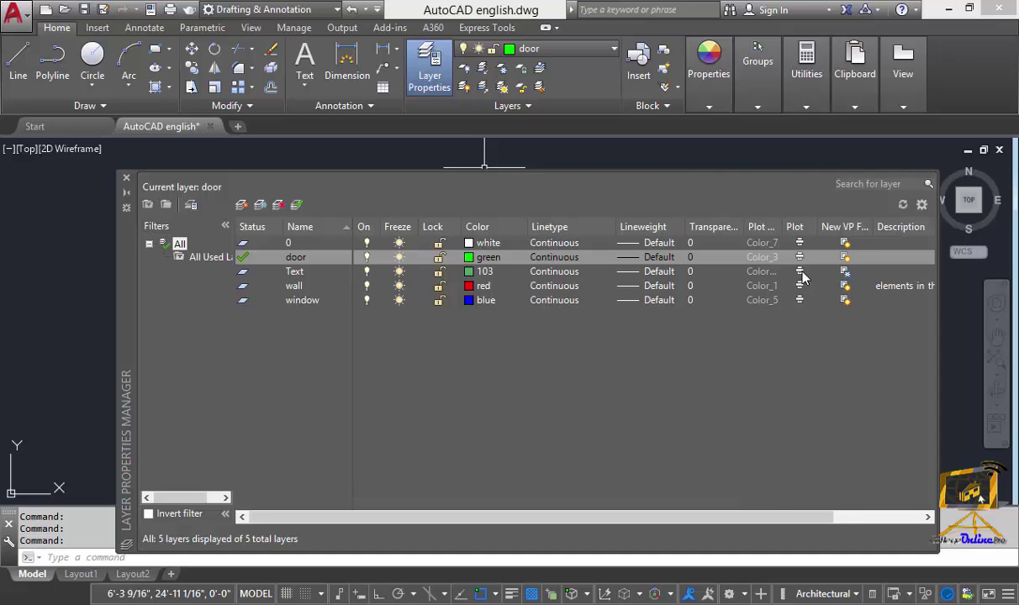
Step: Switch on New VP Freeze for the Text layer and close the Layer Properties Manager
click(826, 227)
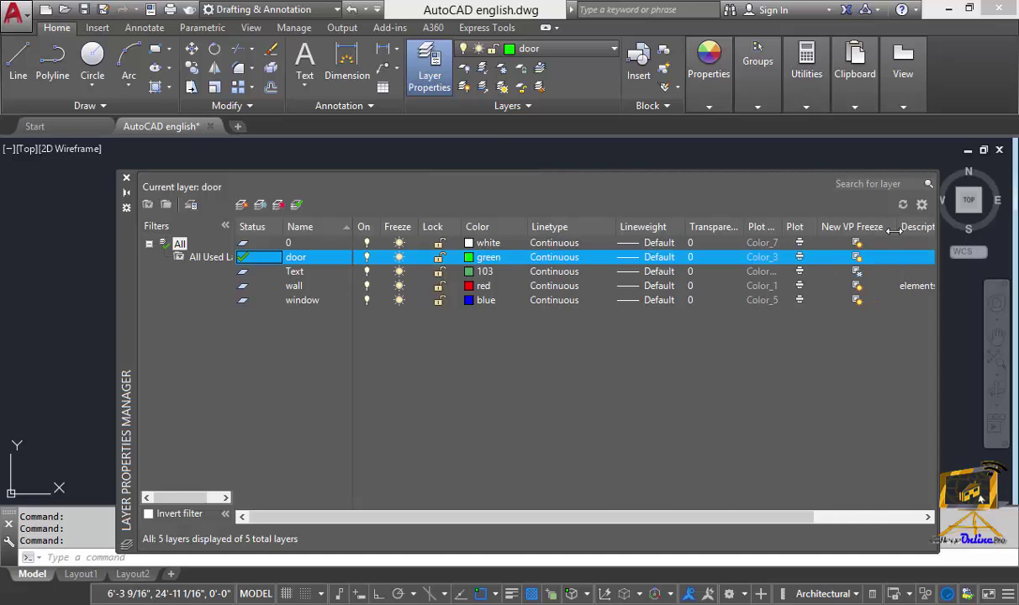
click(855, 272)
click(126, 177)
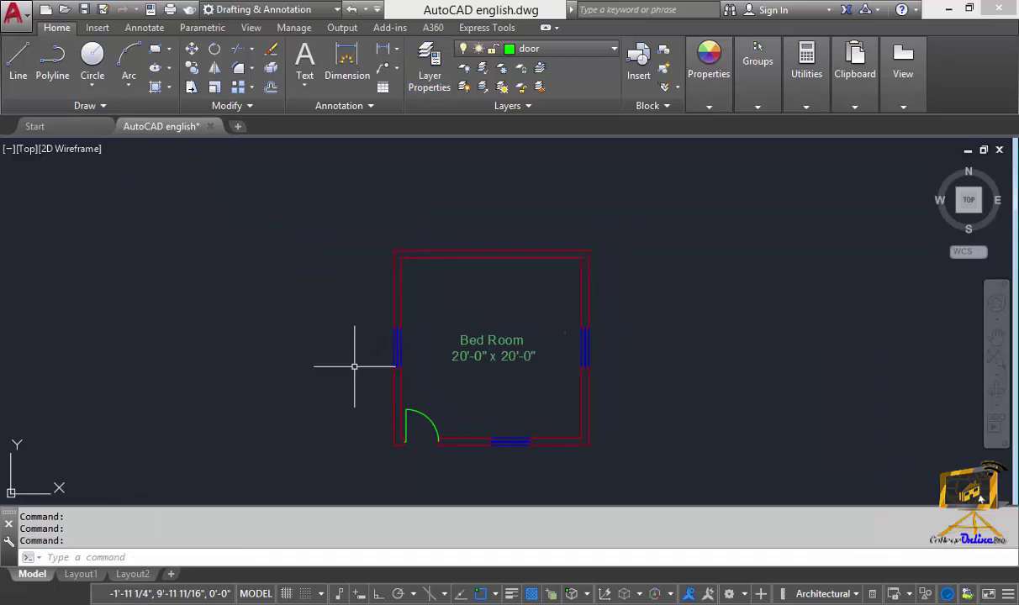